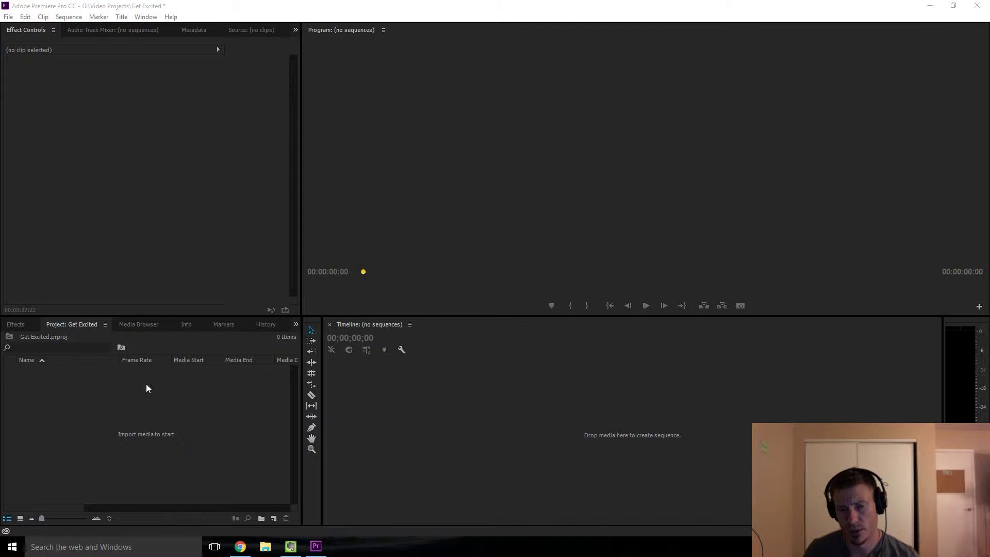
left_click(123, 433)
double_click(123, 433)
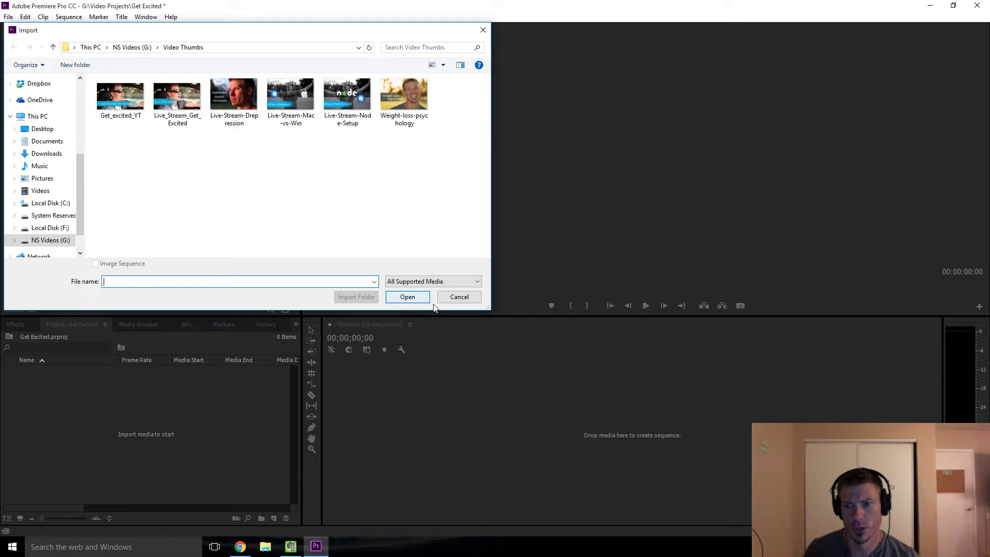
left_click(447, 302)
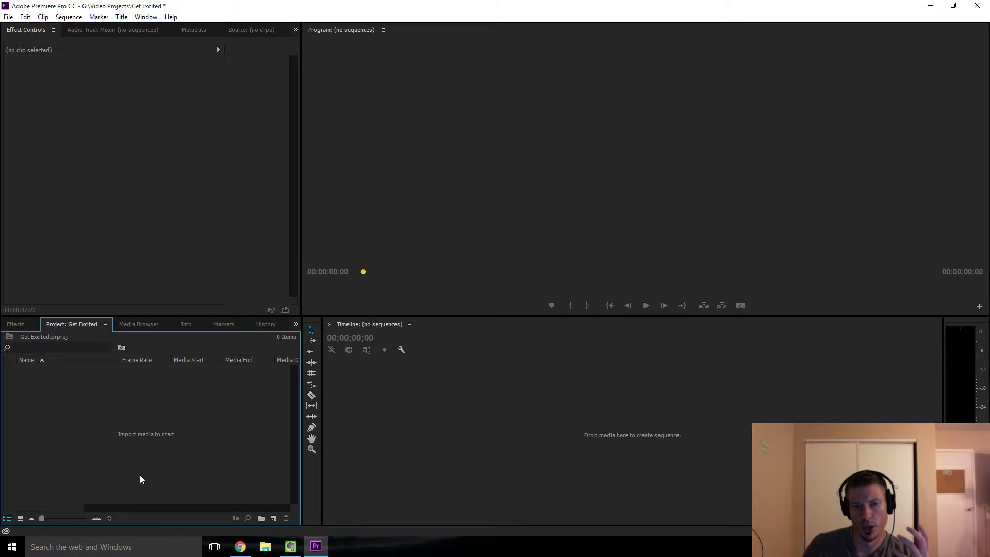
- Import the Get_Excited video from the Raw > YouTube > Get Excited folder on the NS Videos (G:) drive
double_click(119, 454)
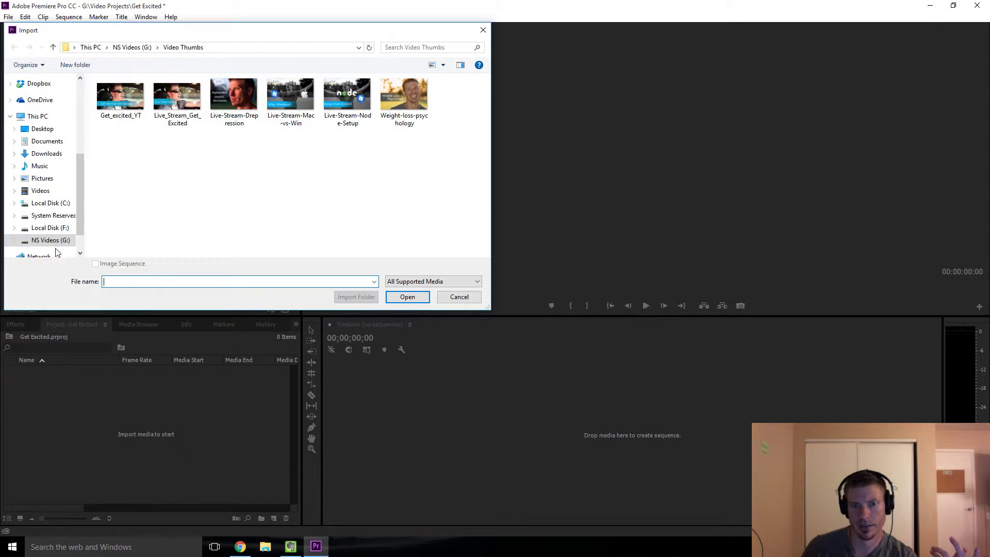
left_click(55, 242)
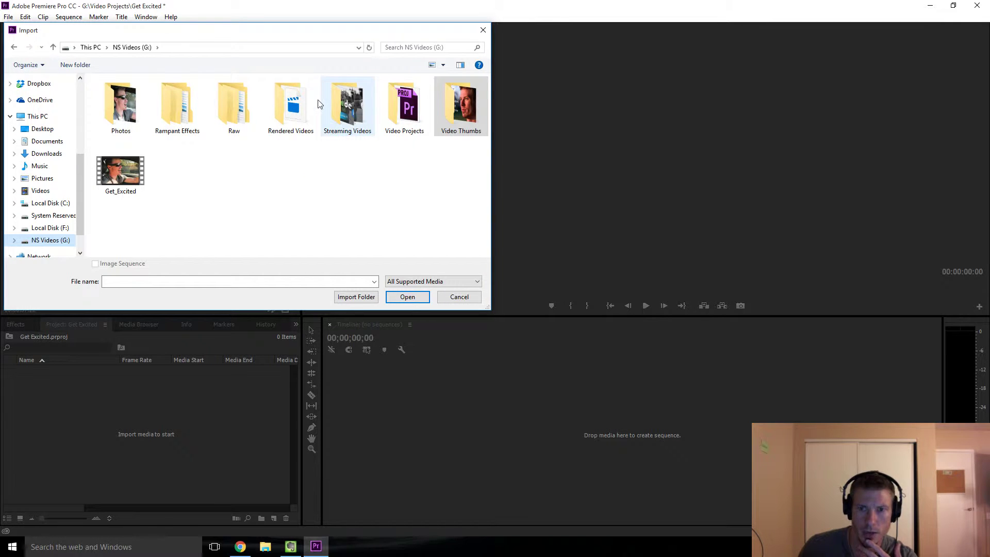
double_click(241, 107)
double_click(140, 95)
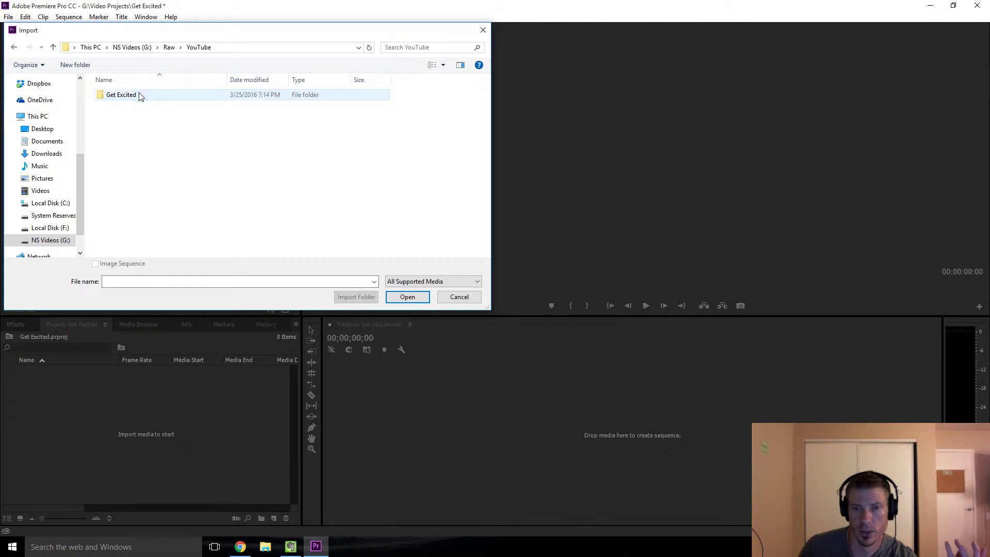
double_click(123, 97)
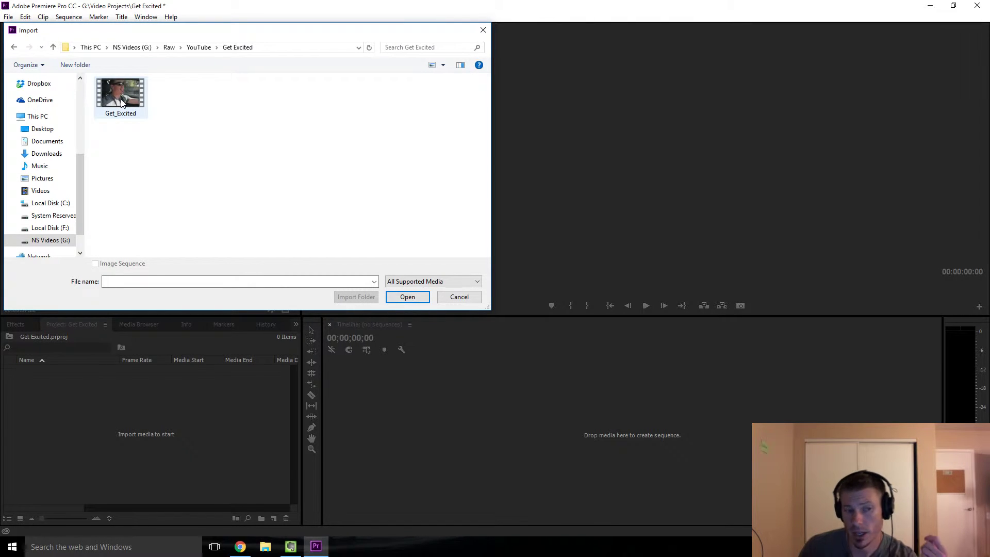
left_click(122, 100)
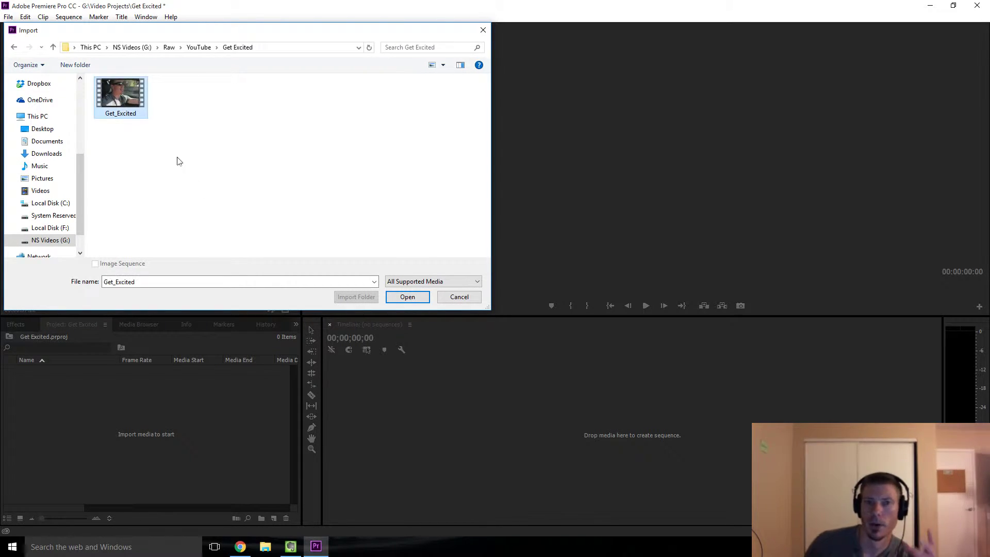
left_click(408, 297)
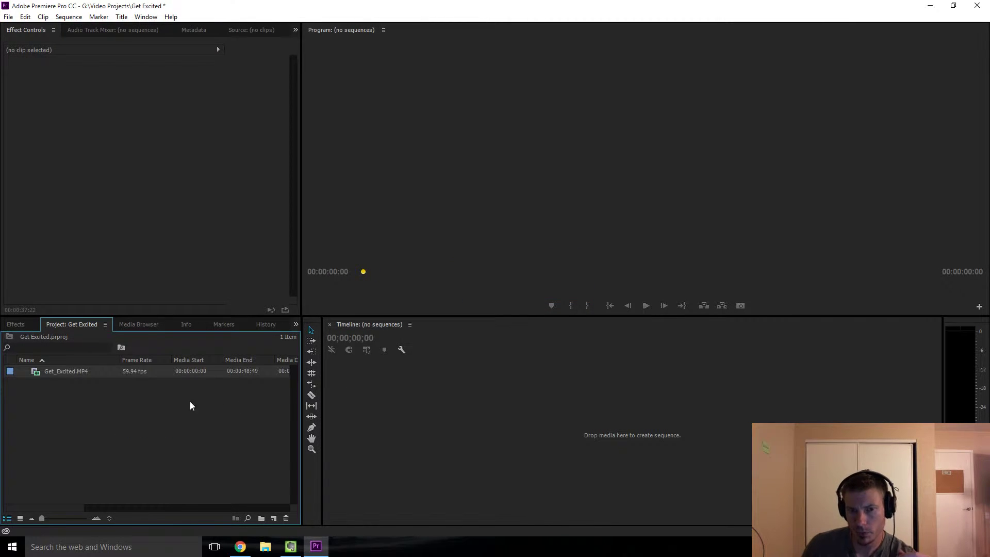
- Load Get_Excited.MP4 in the Source monitor and play its first few seconds
double_click(35, 371)
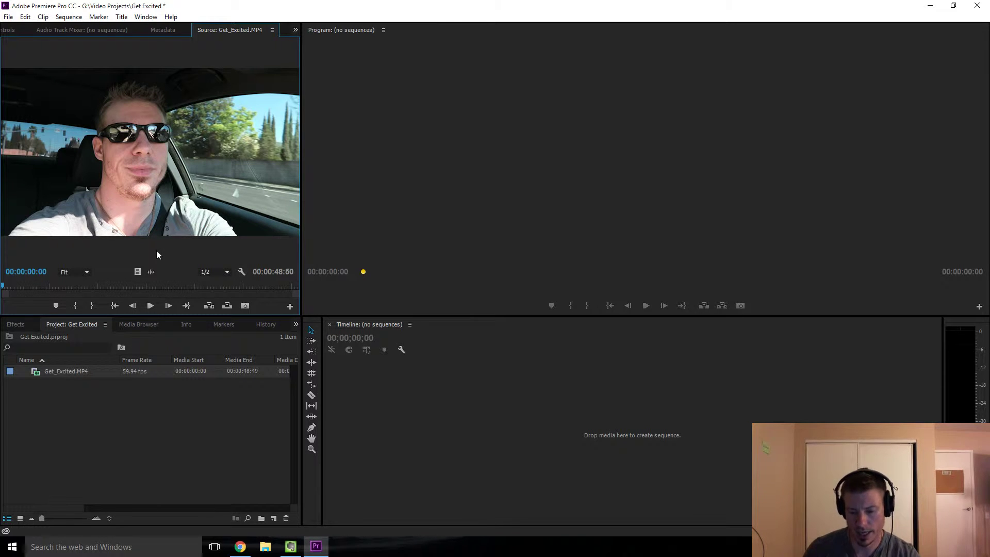
key("space")
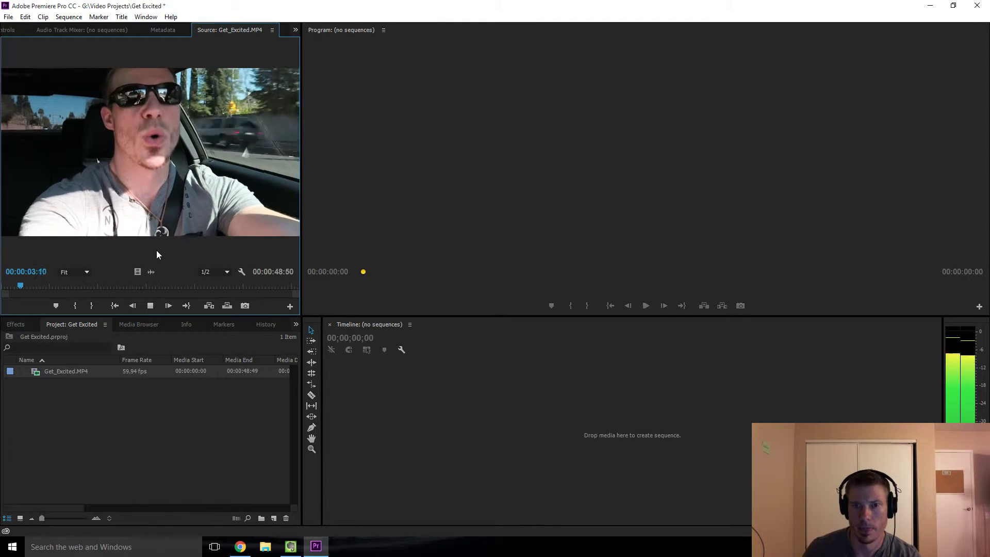
key("space")
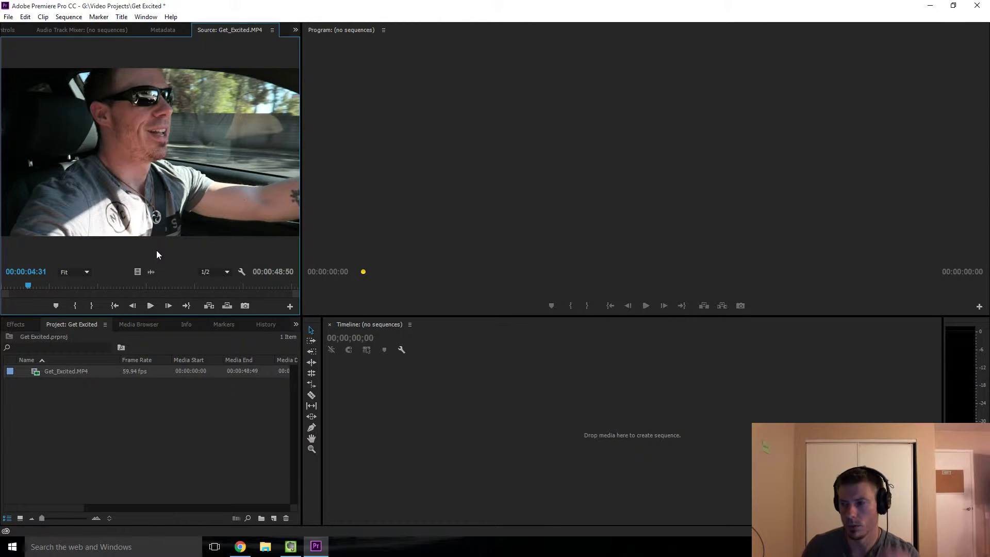
left_click(8, 17)
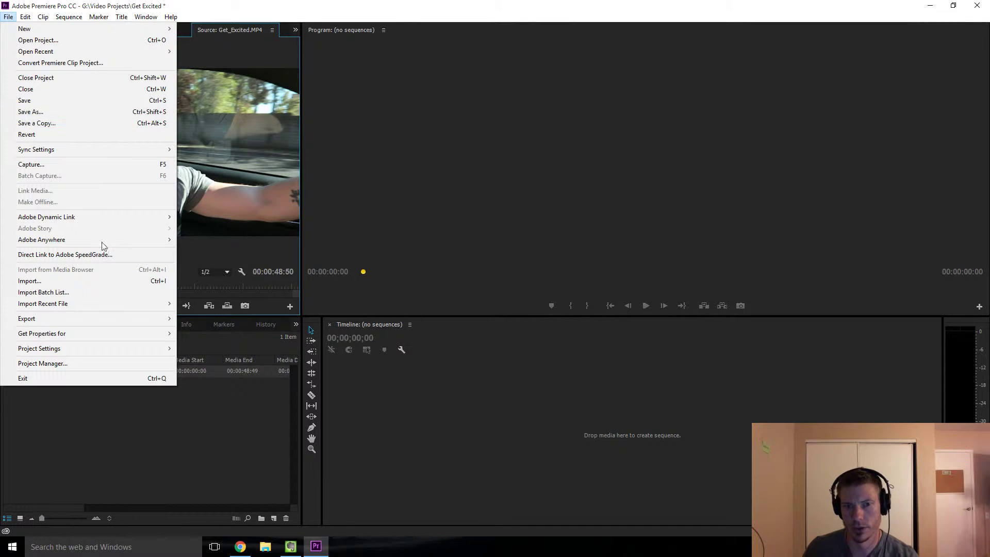
mouse_move(104, 348)
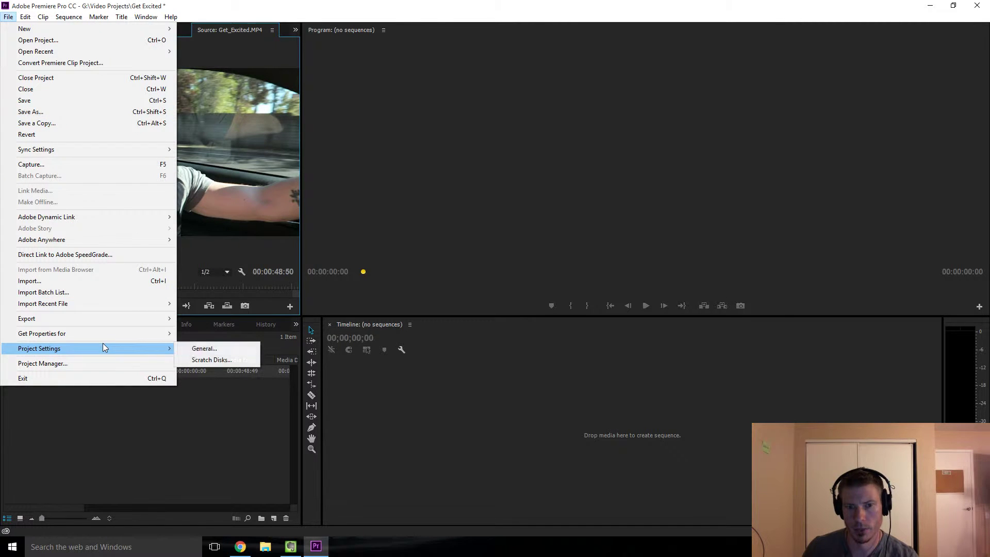
left_click(201, 347)
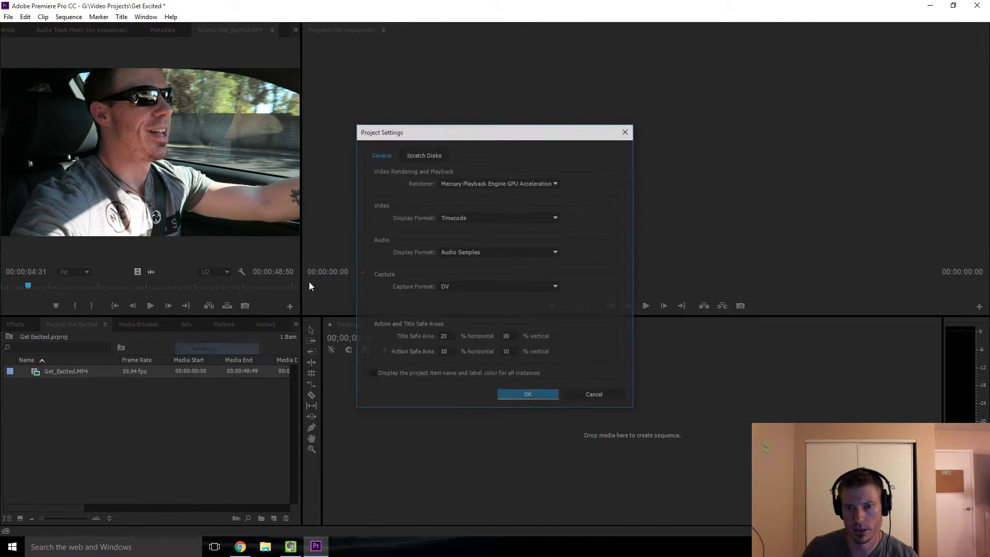
left_click(595, 396)
- Check the default output device in the Audio Hardware preferences
left_click(24, 17)
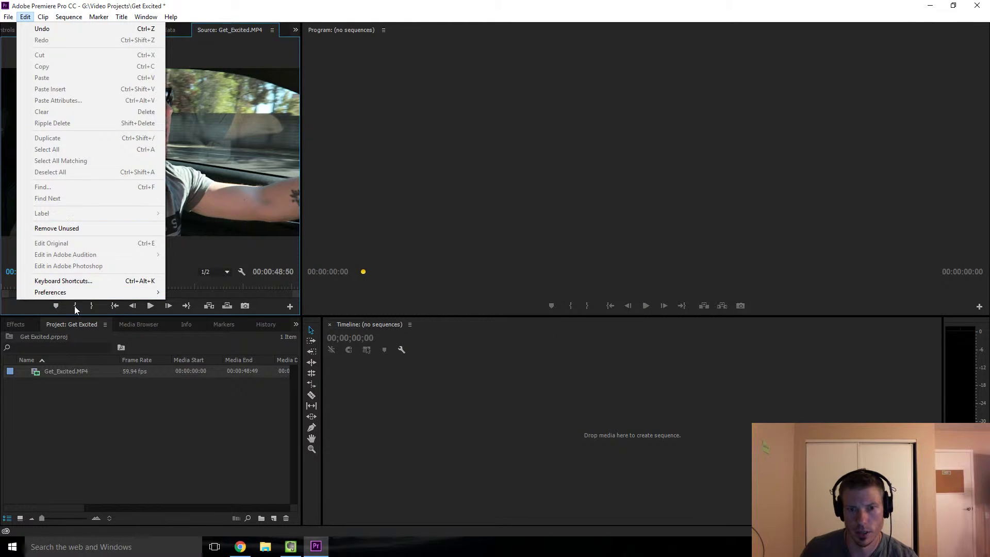
mouse_move(84, 293)
left_click(230, 326)
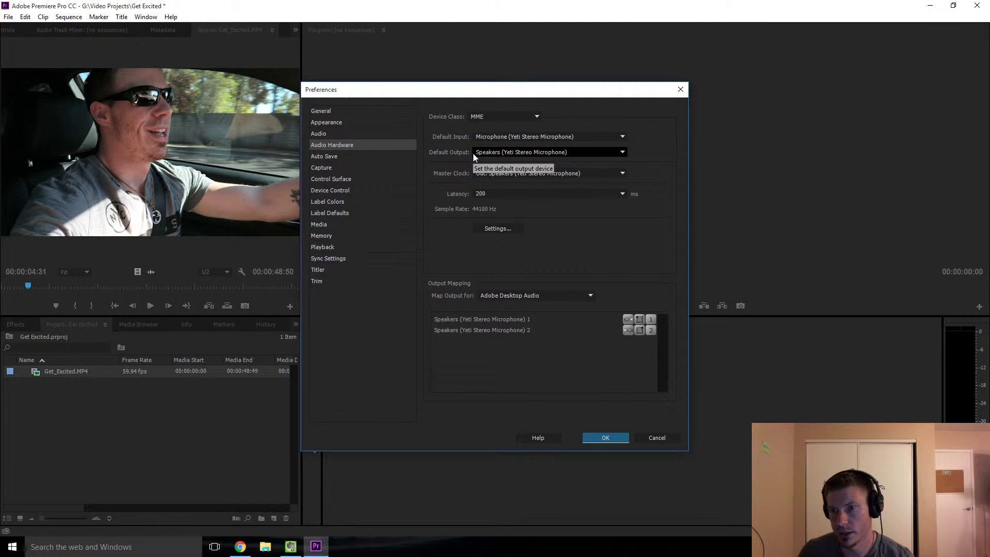
left_click(608, 441)
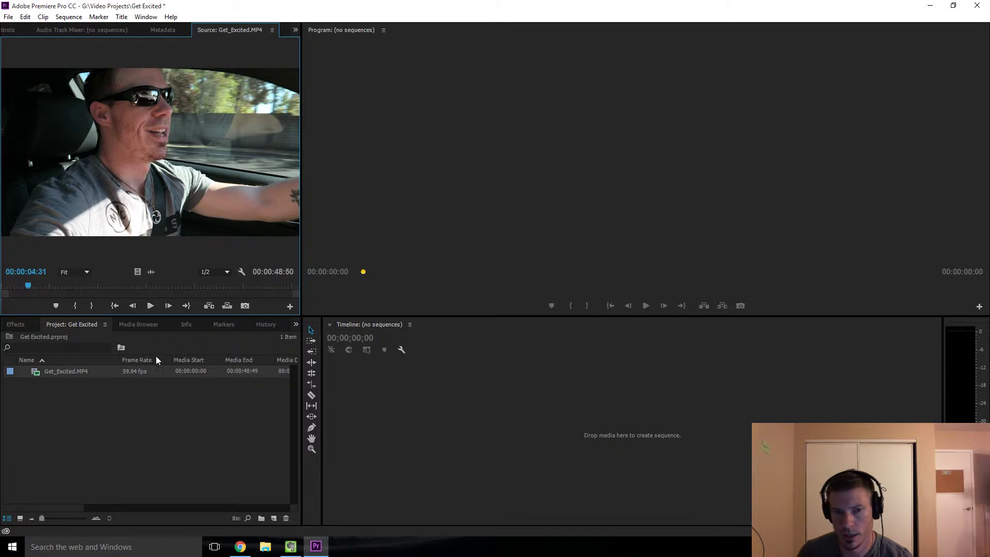
- Mark the source clip's In point at 00:00:00:41 and Out point at 00:00:48:35, and create a sequence from it in the empty timeline
key("space")
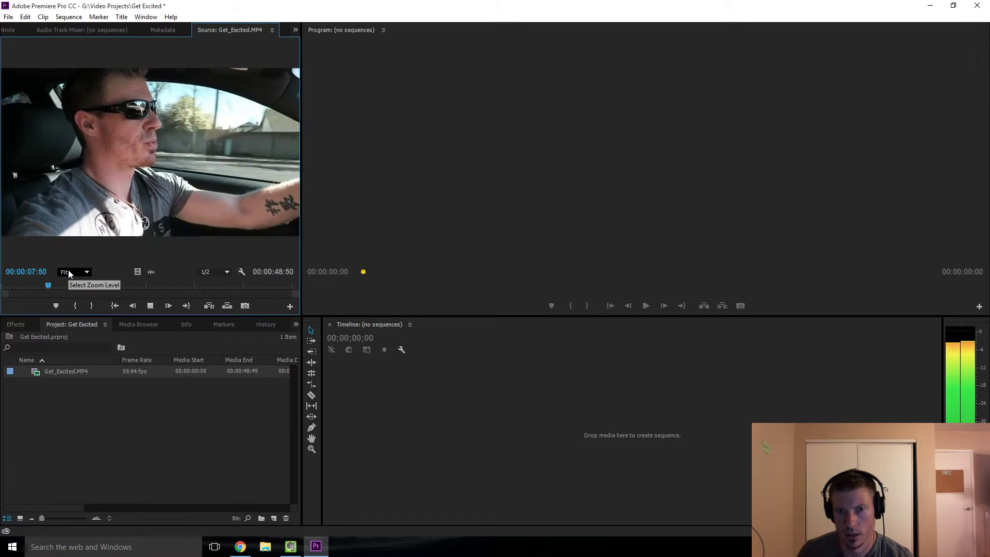
key("space")
left_click_drag(23, 288, 7, 288)
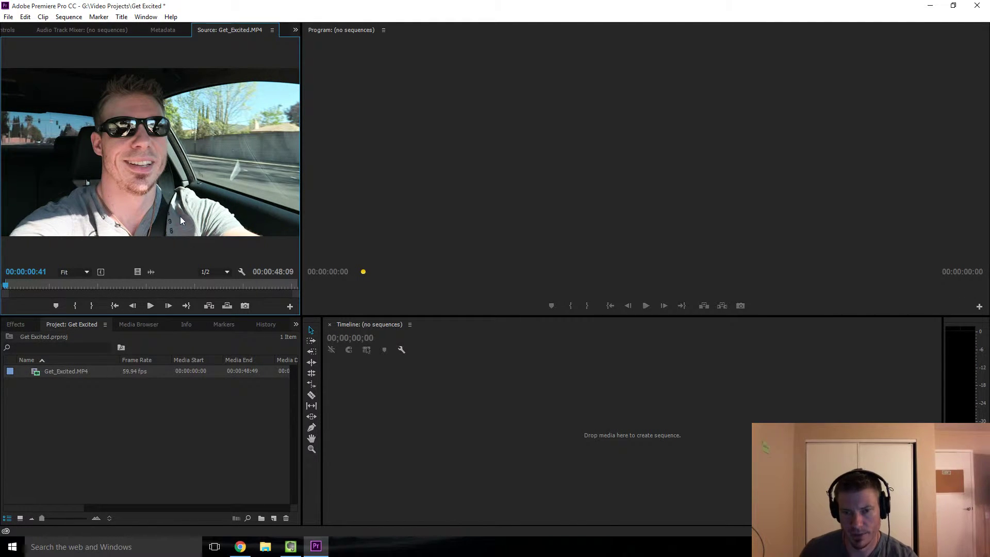
left_click_drag(226, 282, 296, 286)
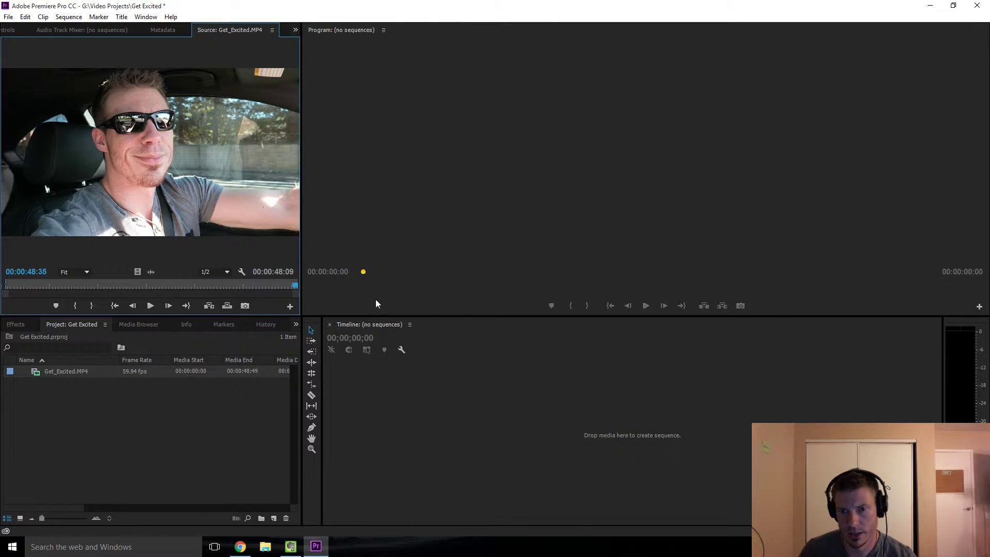
key("o")
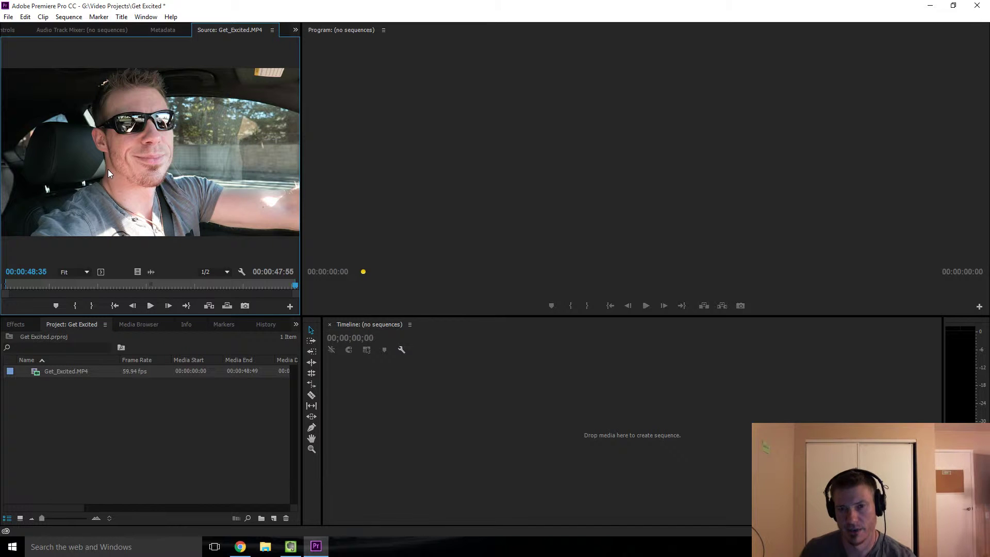
left_click_drag(120, 147, 372, 420)
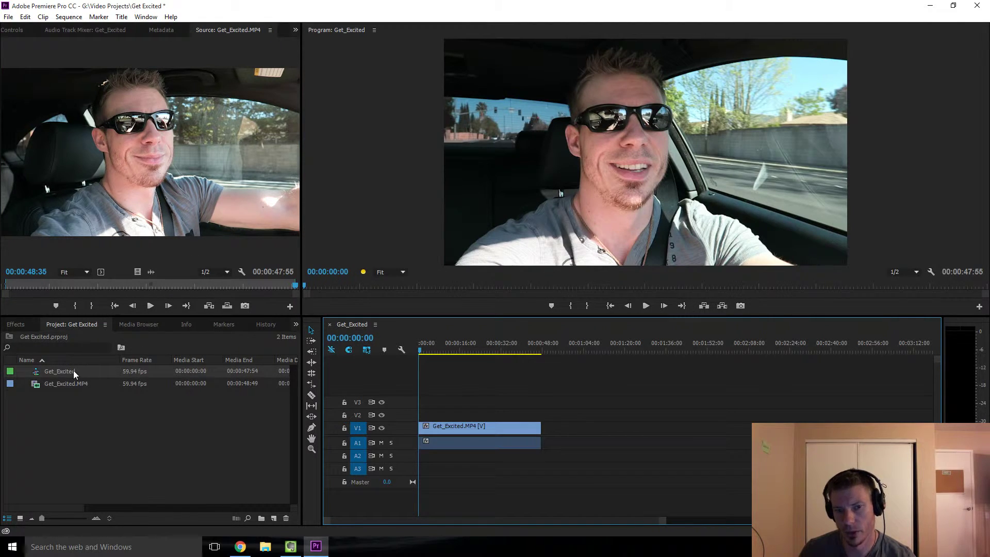
- View the properties of the Get_Excited sequence
right_click(34, 372)
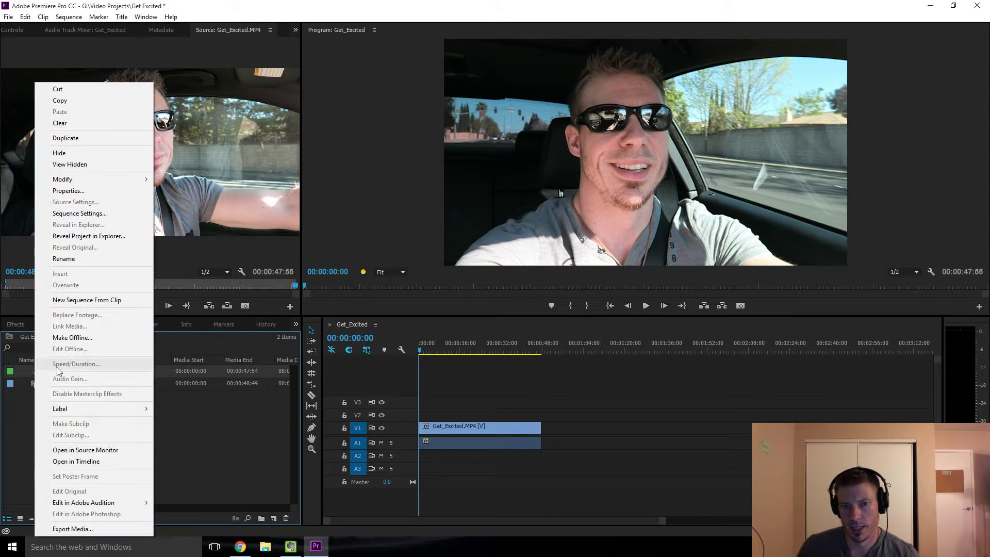
left_click(106, 191)
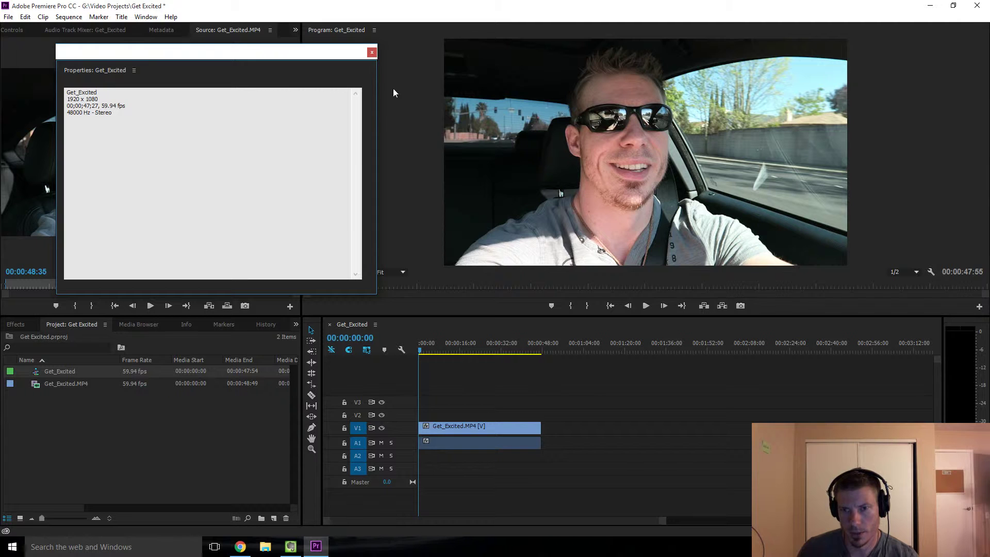
left_click(370, 53)
- Change the Get_Excited sequence's editing mode to Custom in its sequence settings
right_click(33, 371)
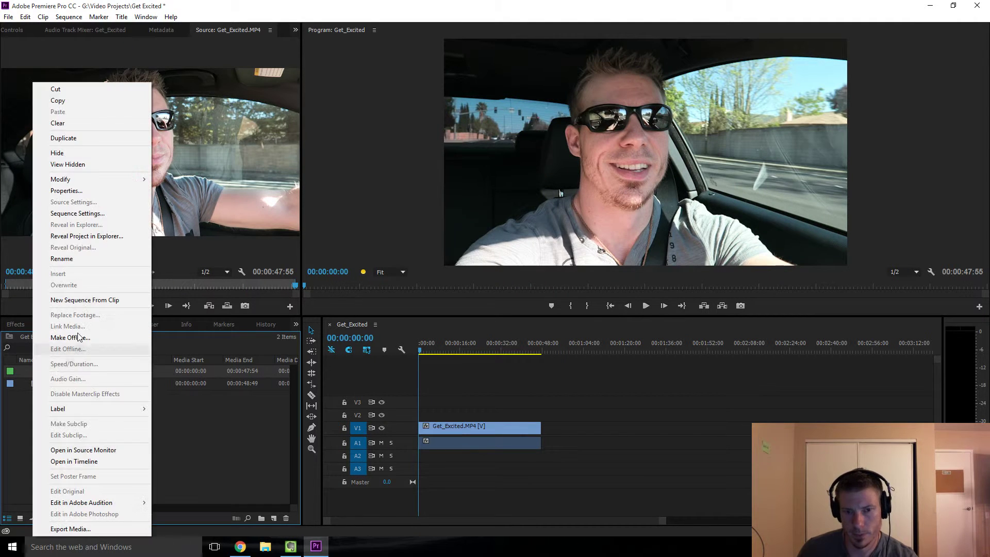
left_click(106, 215)
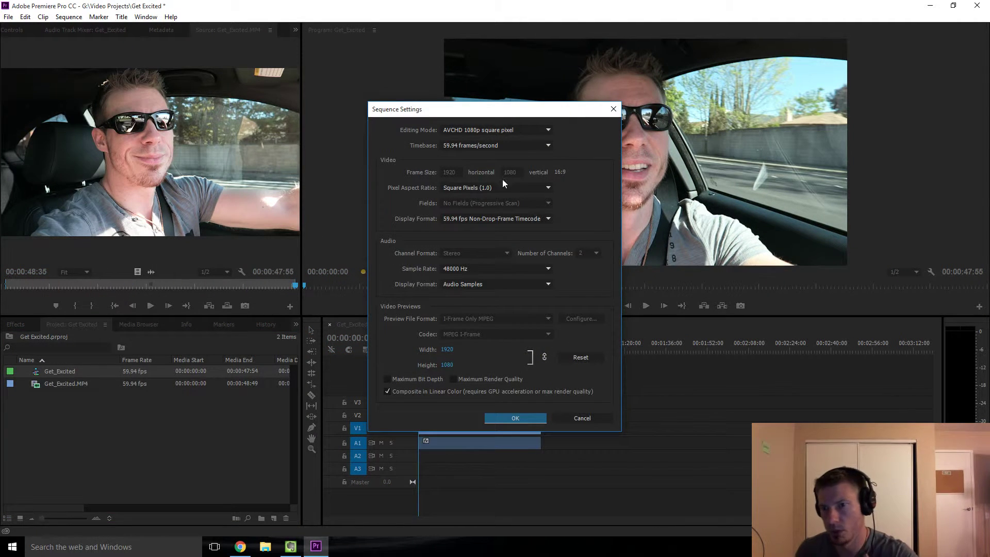
left_click(498, 129)
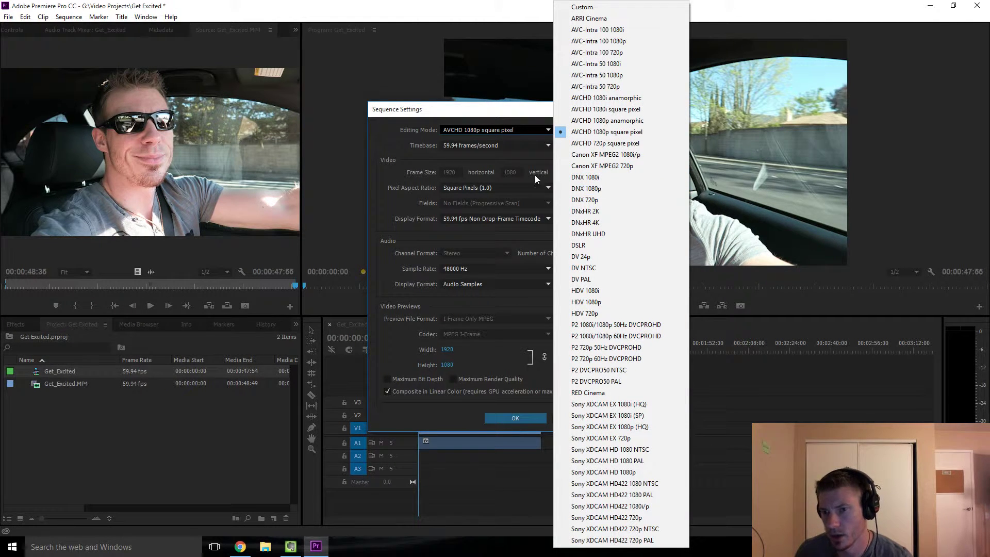
left_click(582, 7)
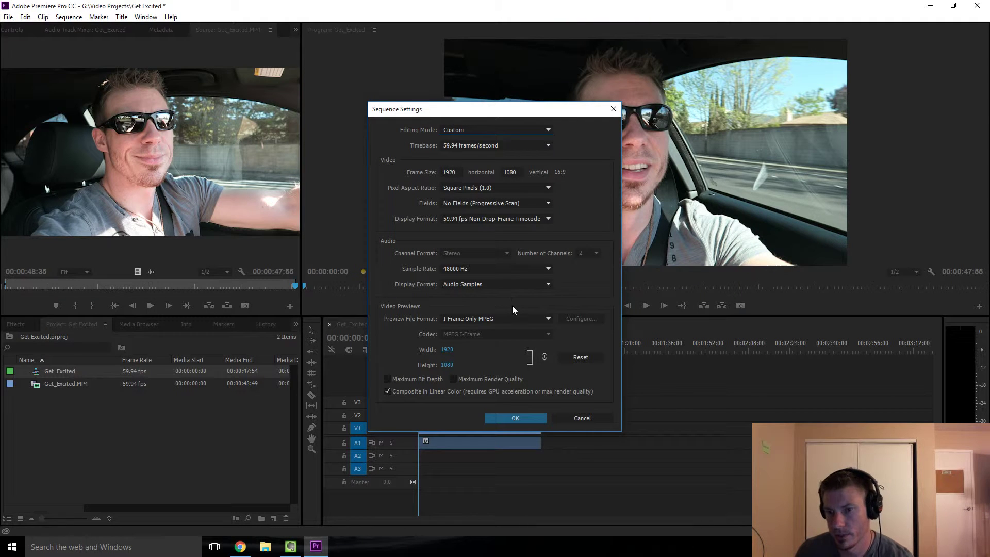
- Set the sequence's preview file format to QuickTime with the H.264 codec, and accept the deletion of existing preview files
left_click(518, 319)
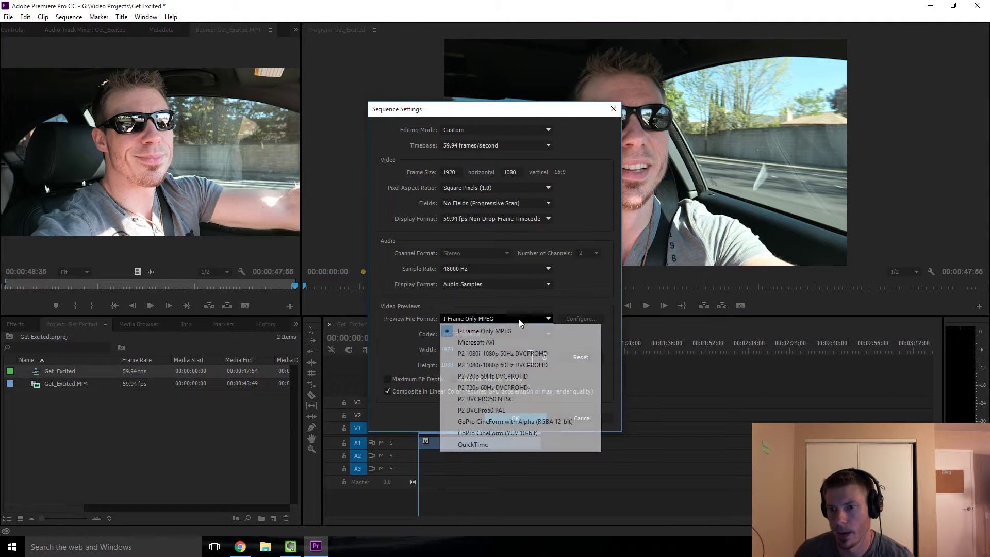
left_click(500, 445)
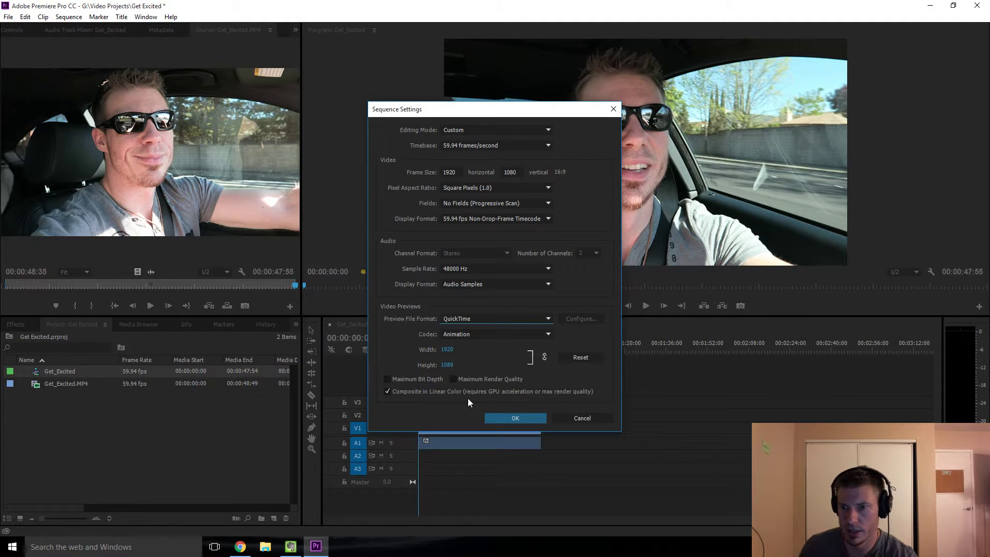
left_click(495, 337)
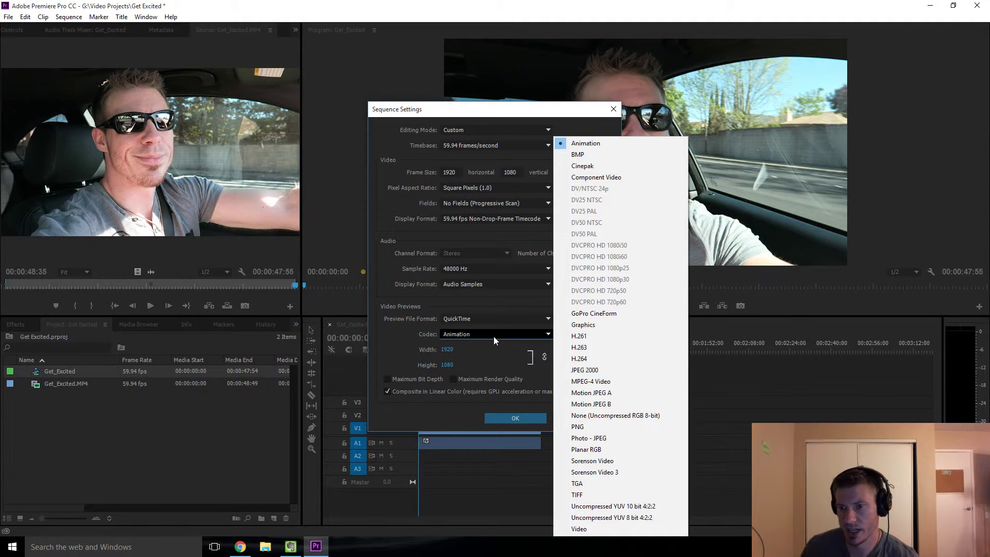
left_click(608, 356)
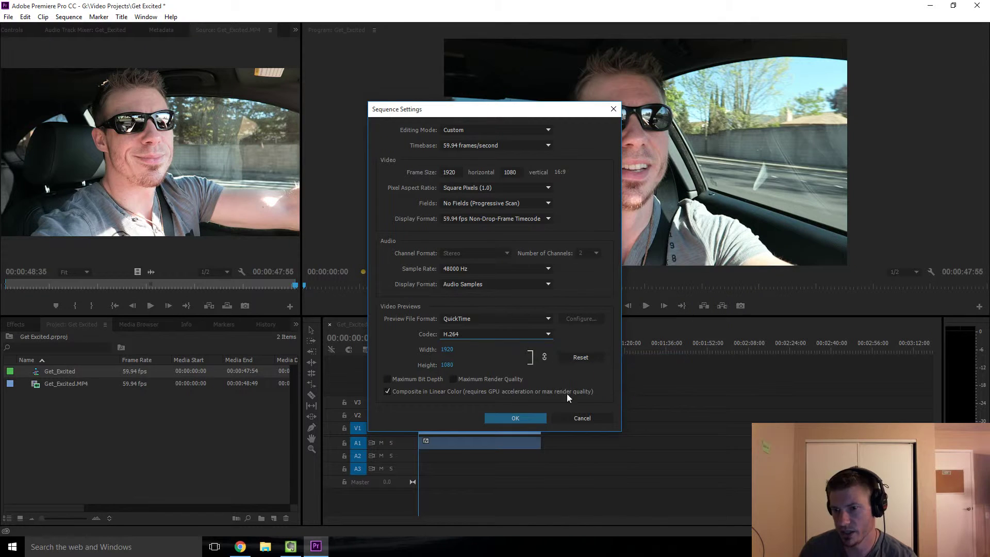
left_click(521, 419)
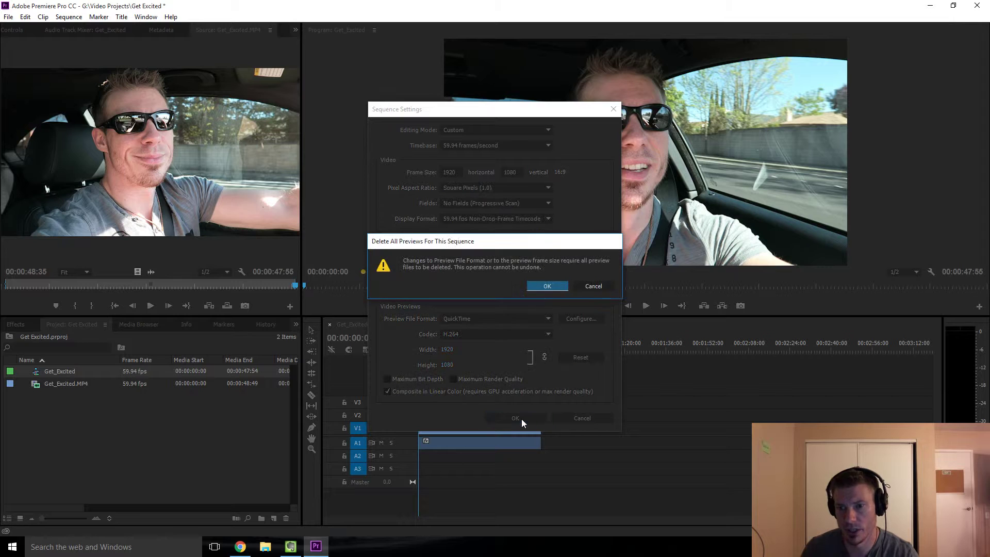
left_click(548, 287)
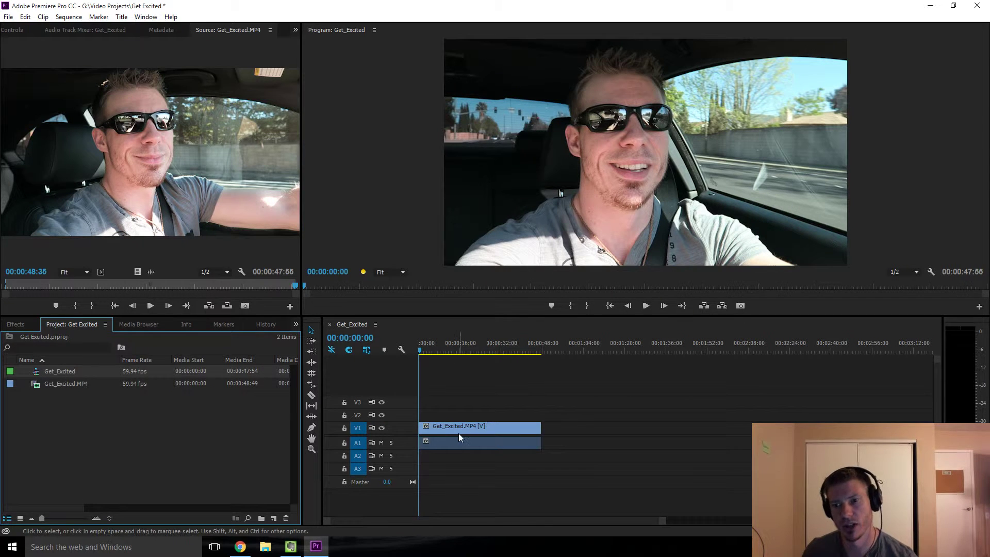
- Apply the default video transition to both ends of the Get_Excited.MP4 clip and play back the sequence's opening
left_click(459, 351)
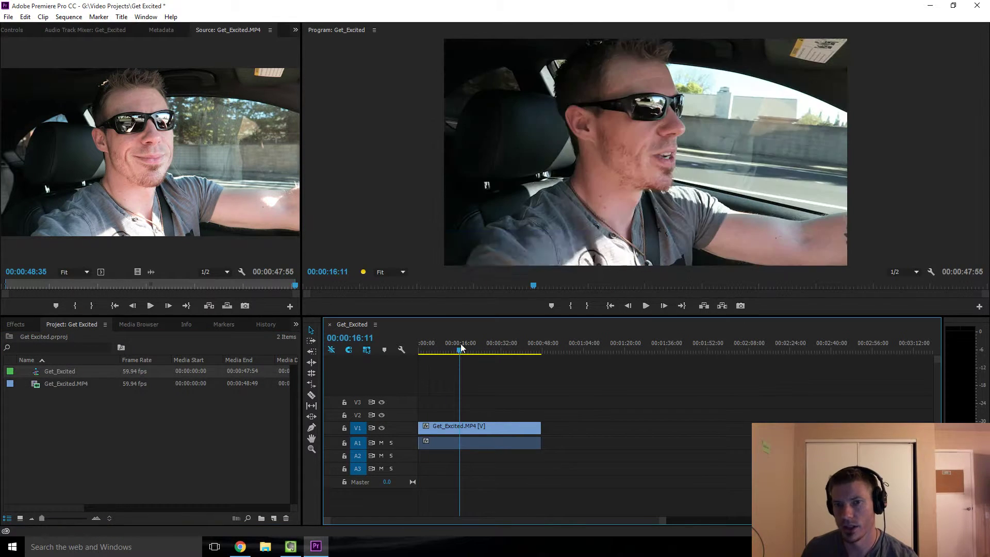
key("ctrl+s")
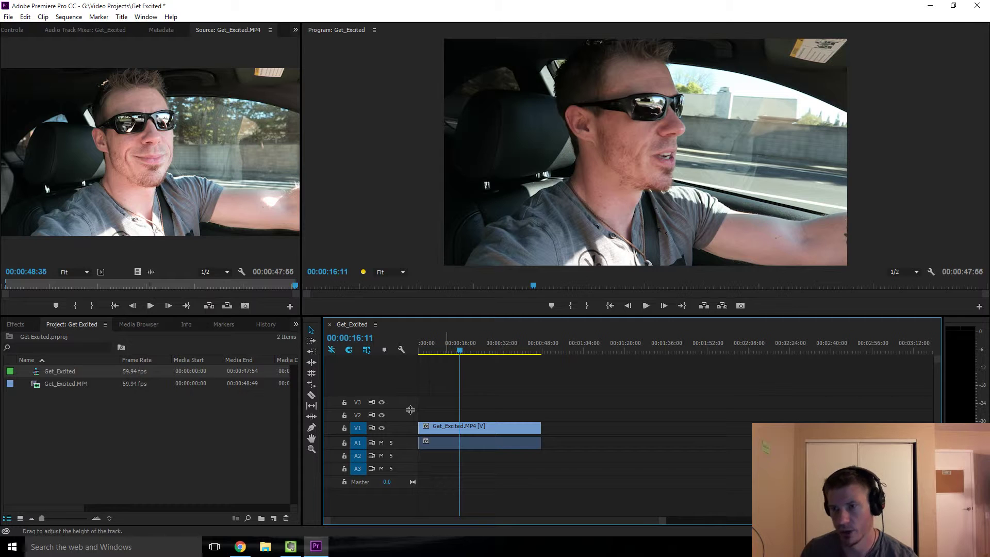
left_click(491, 431)
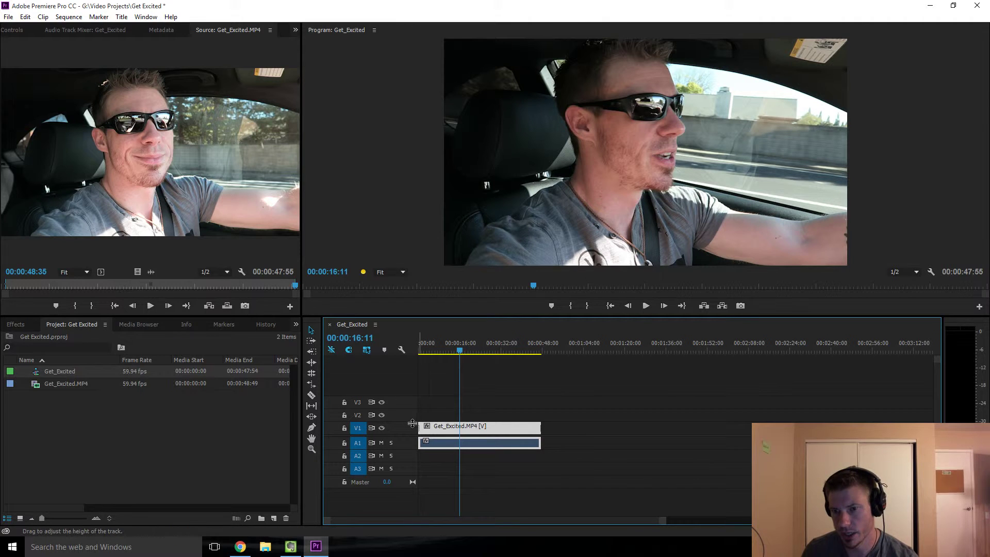
left_click_drag(457, 351, 403, 362)
key("space")
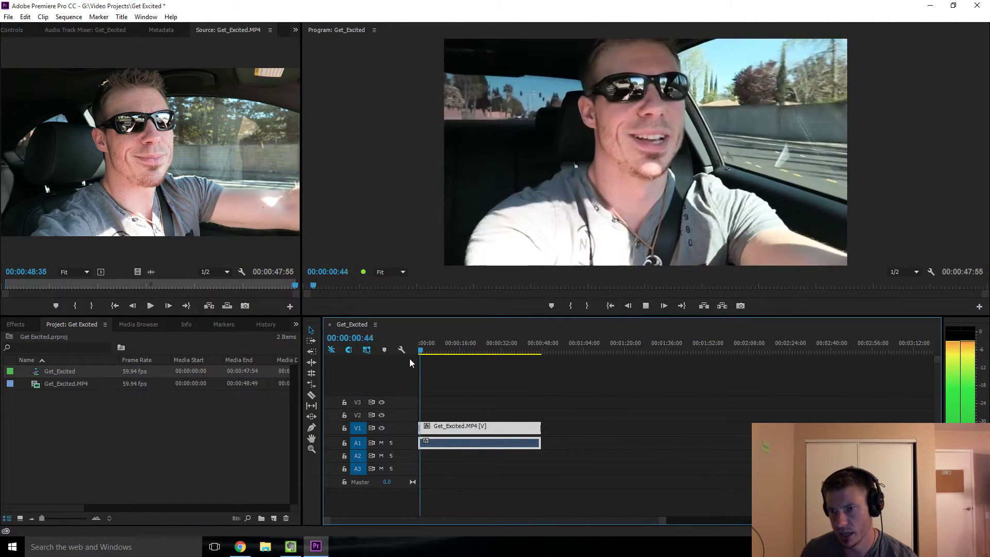
key("space")
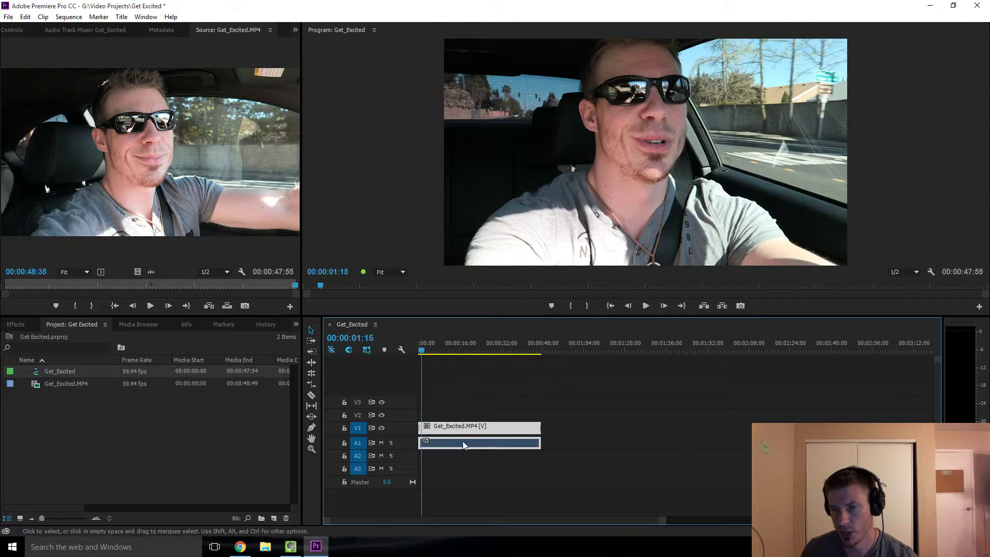
- Set the duration of the transition at the end of the clip to 00:00:00:45
scroll(436, 426, "up", 3)
scroll(722, 432, "up", 1)
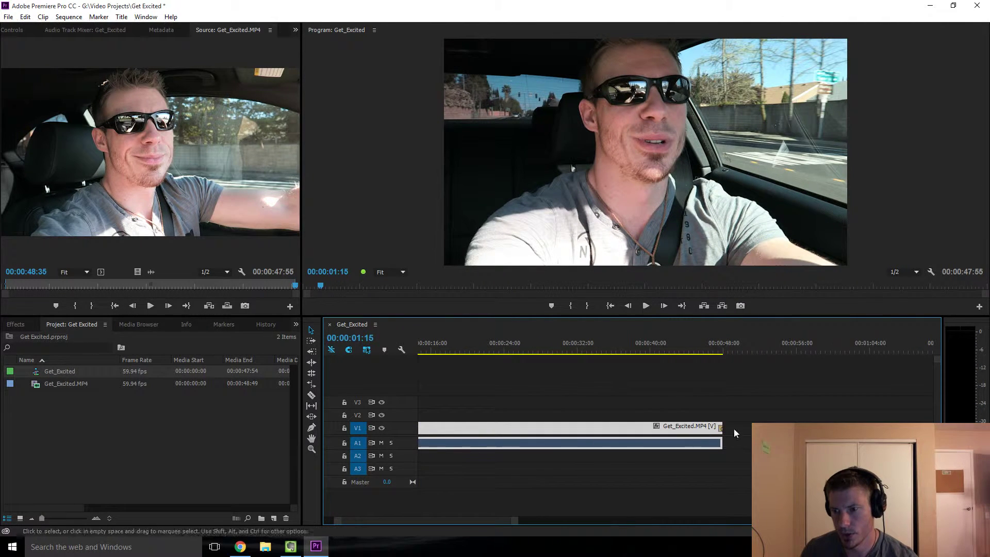
left_click(717, 429)
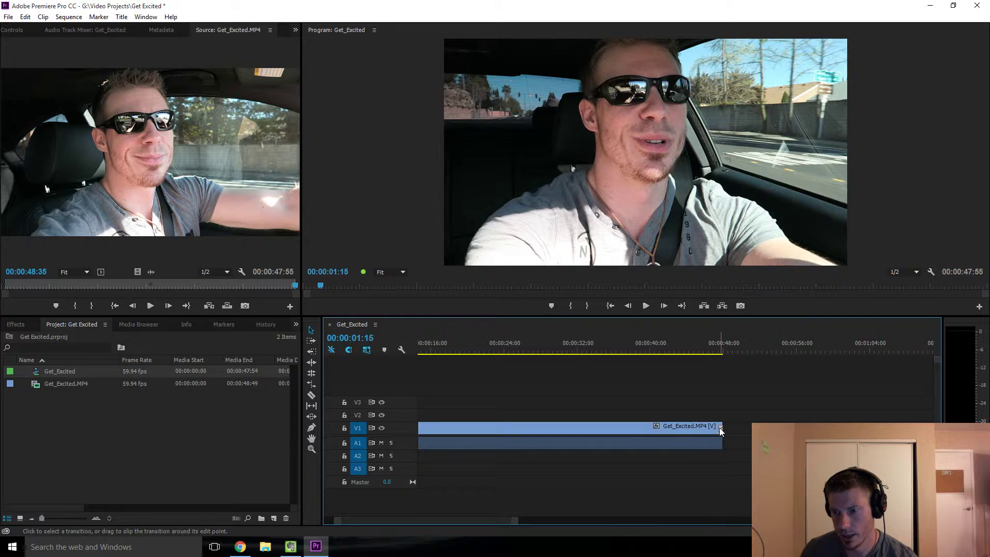
double_click(718, 427)
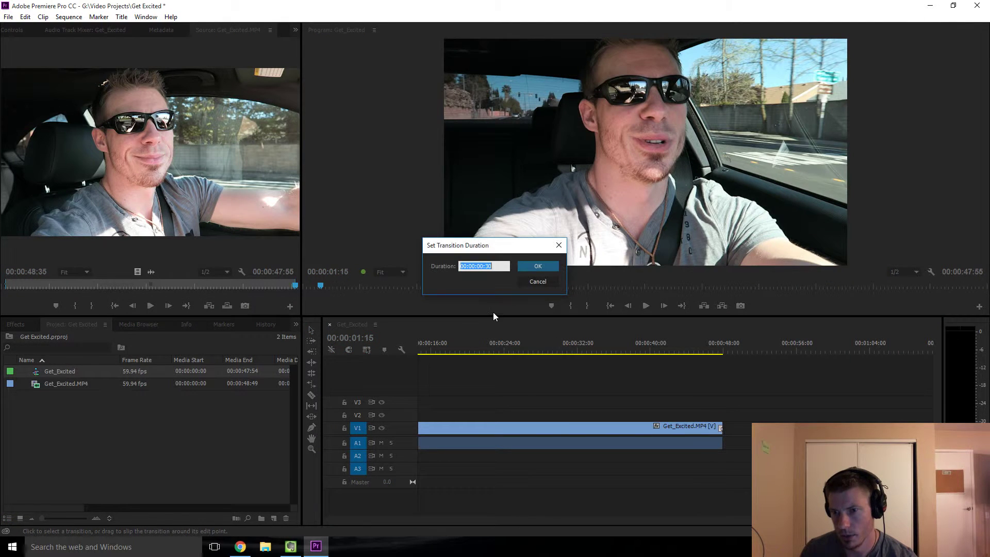
key("Right")
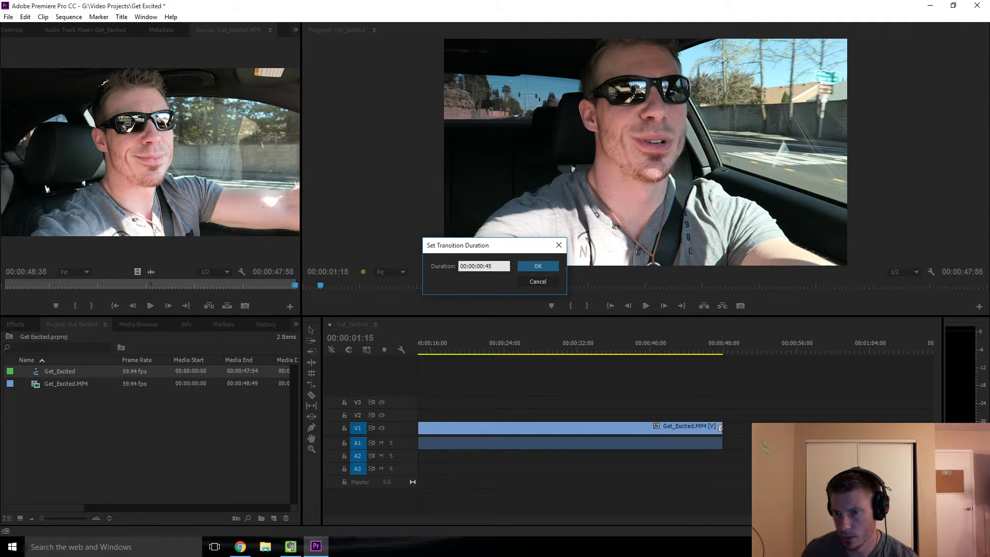
key("Return")
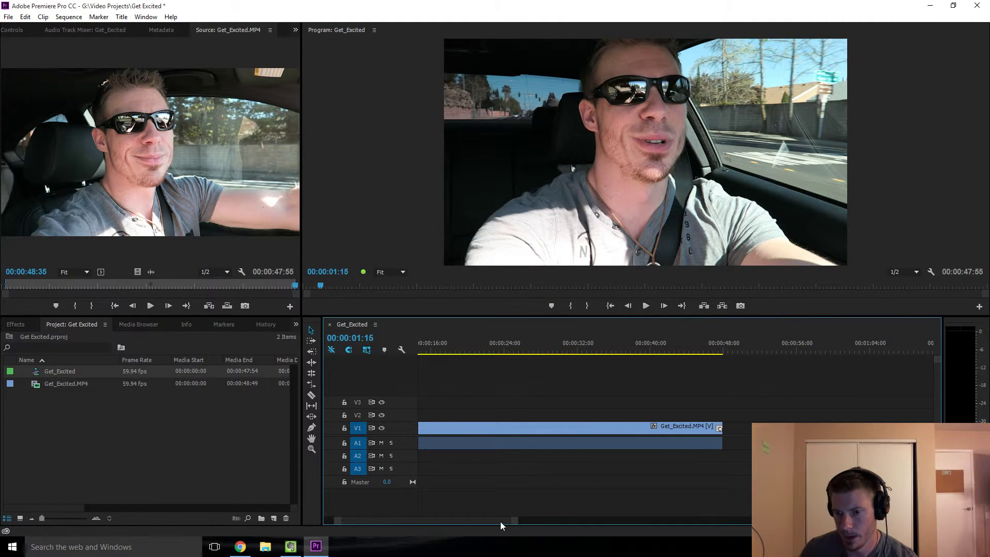
- Set the duration of the clip's opening transition to 00:00:01:00 and play back the start of the sequence
left_click_drag(500, 525, 490, 525)
double_click(419, 428)
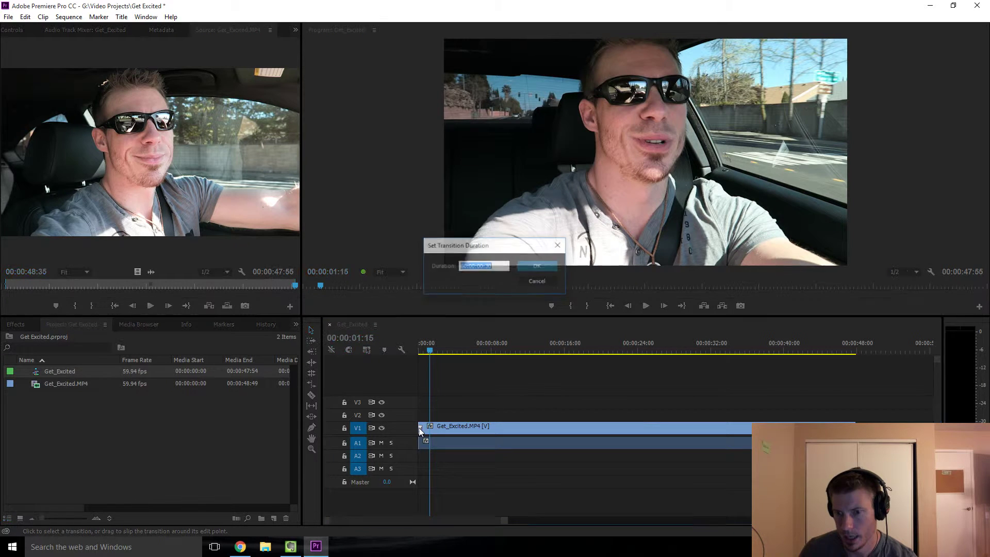
left_click(483, 267)
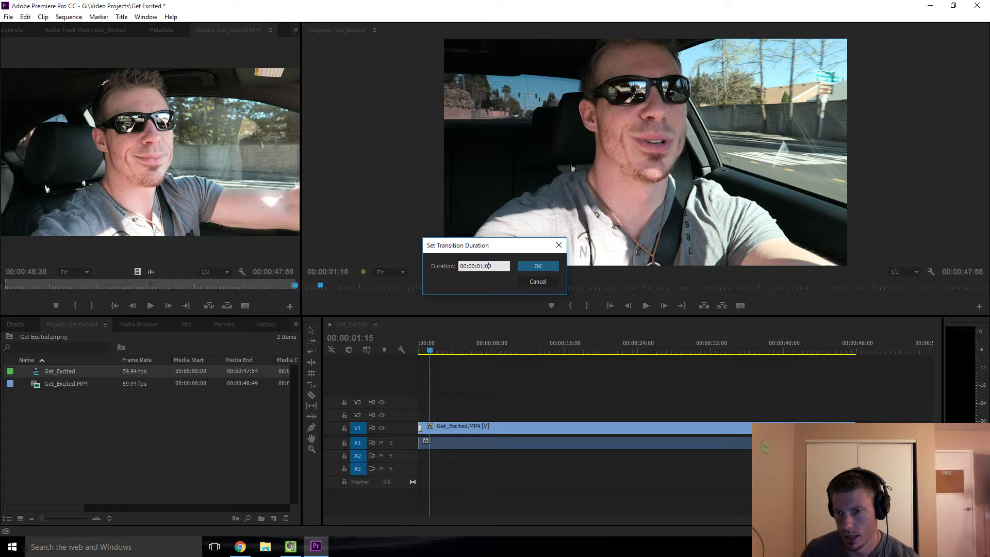
key("Return")
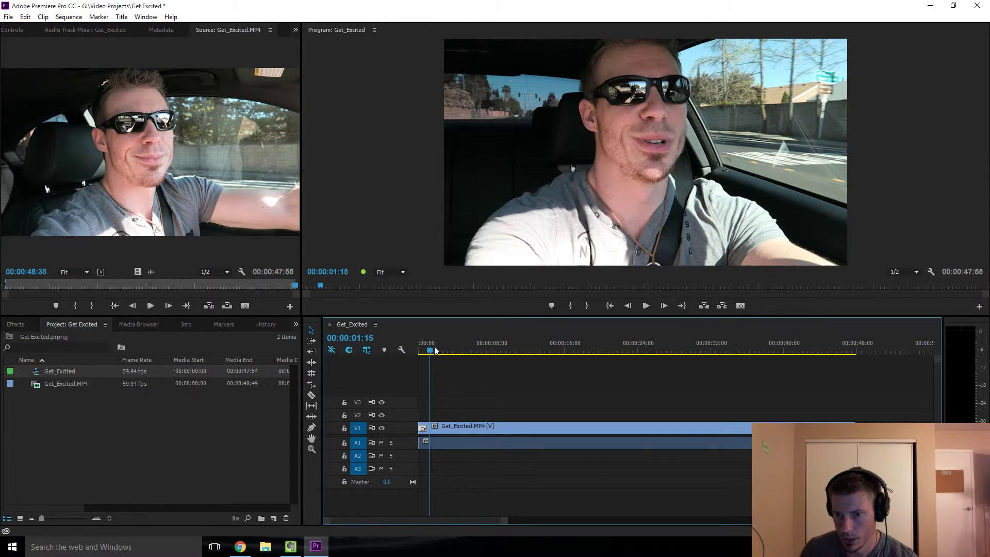
left_click_drag(435, 350, 402, 351)
key("space")
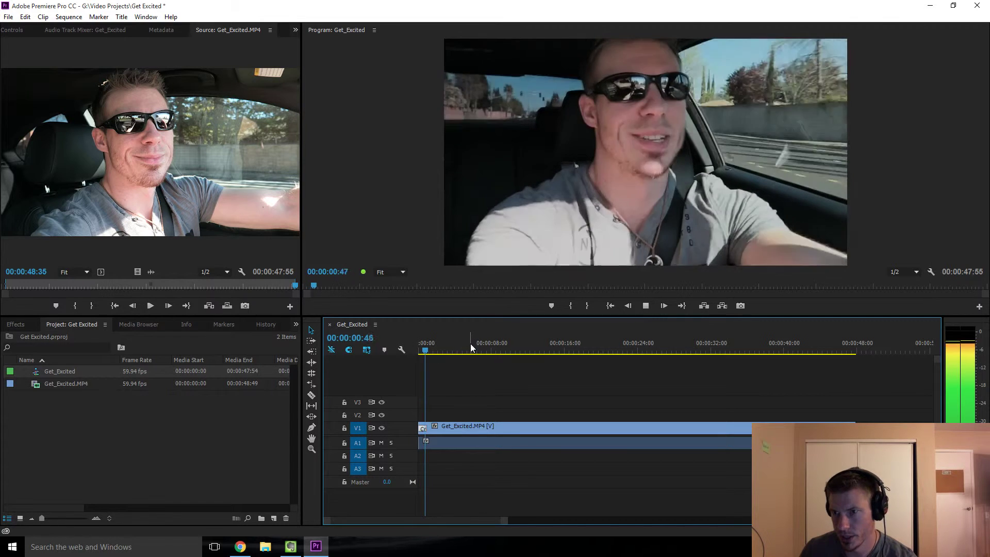
key("space")
- Lengthen the opening Cross Dissolve on V1 so it ends slightly past the playhead at 00:00:01:18
key("equal")
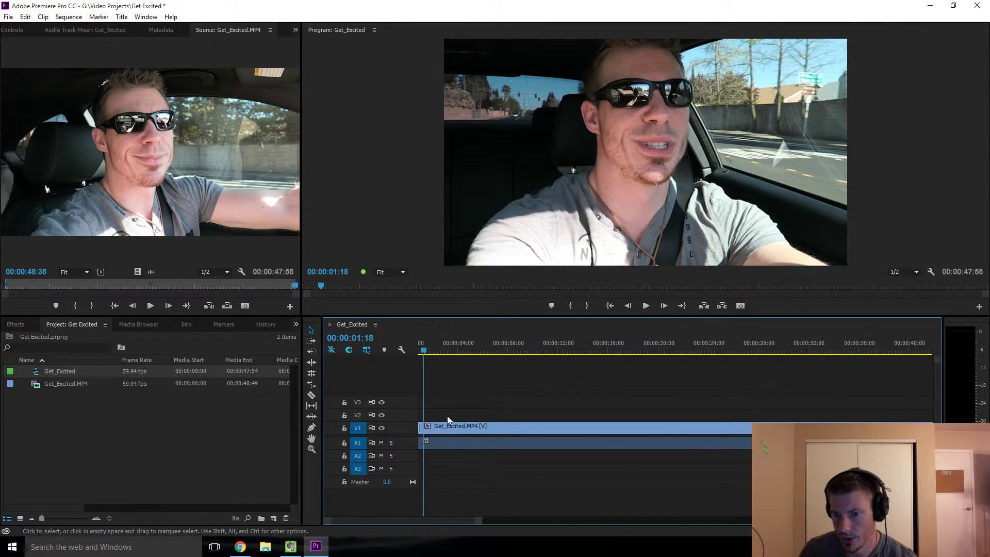
key("equal")
key("equal")
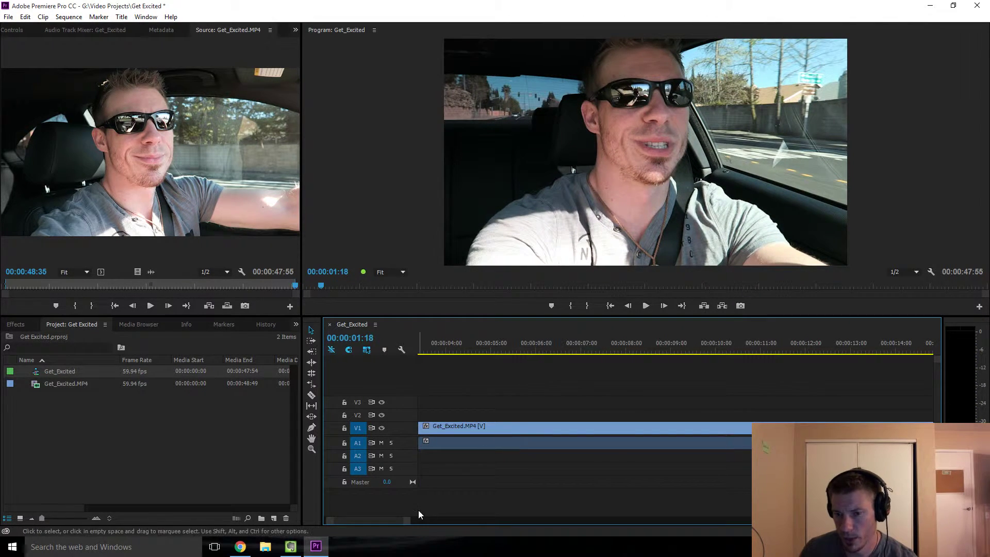
left_click_drag(392, 518, 364, 523)
key("ctrl+d")
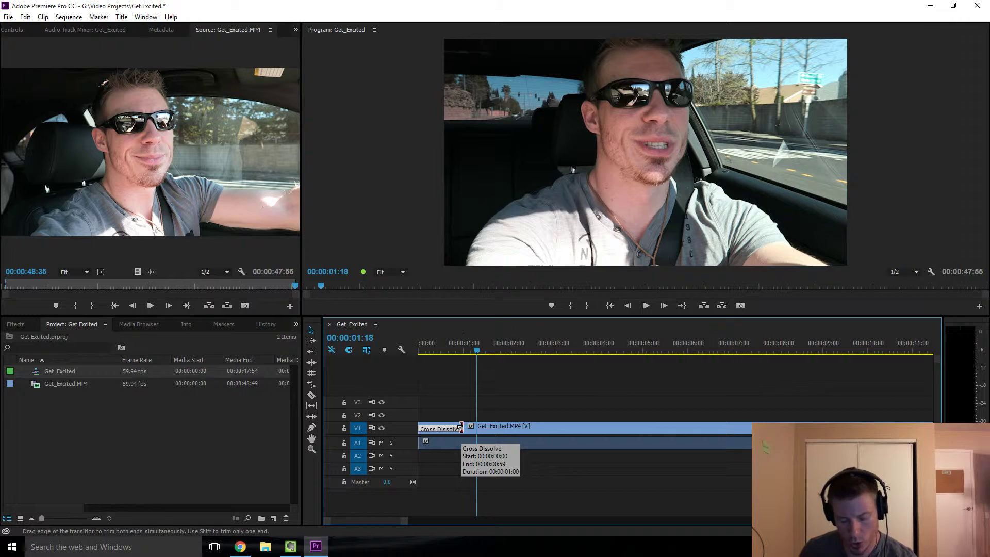
left_click_drag(461, 429, 492, 428)
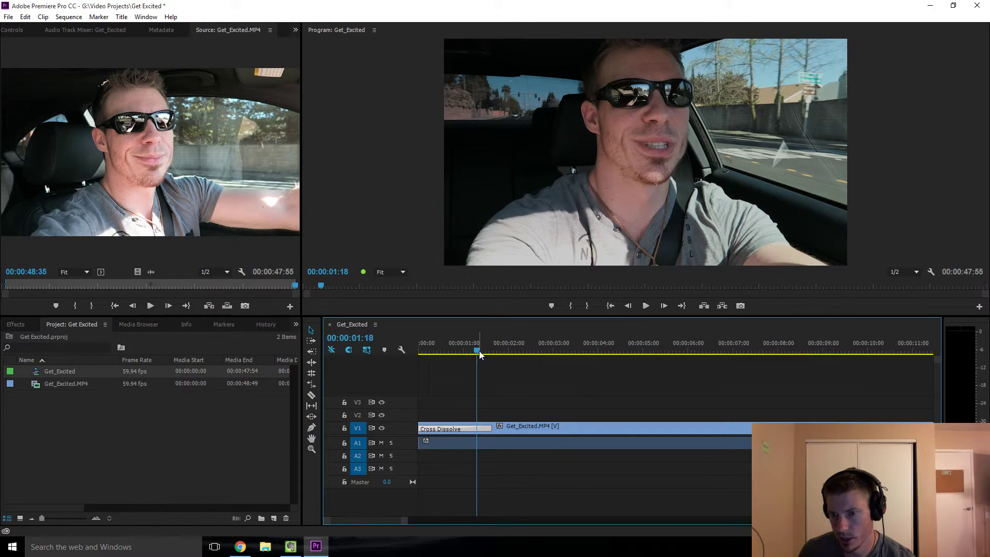
left_click(521, 401)
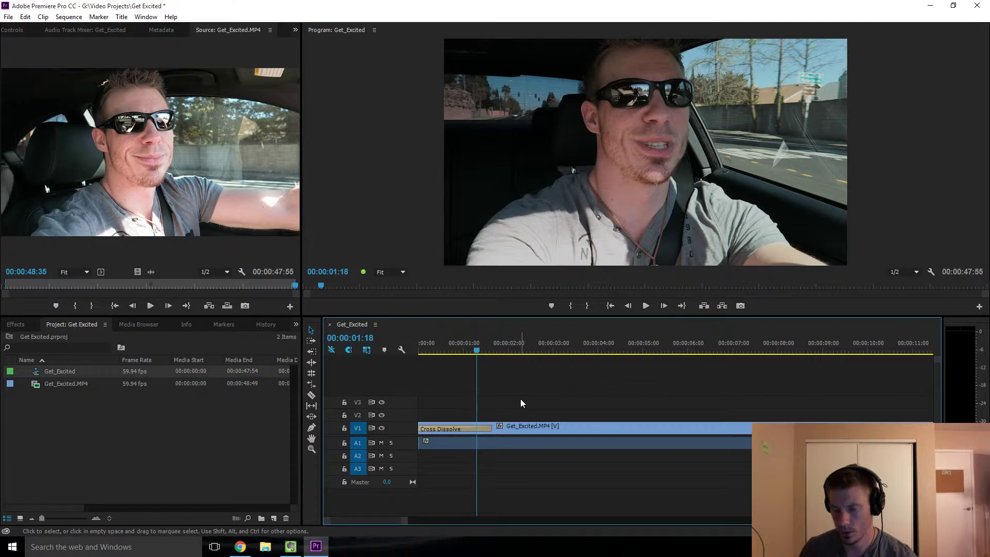
key("minus")
key("minus")
key("minus")
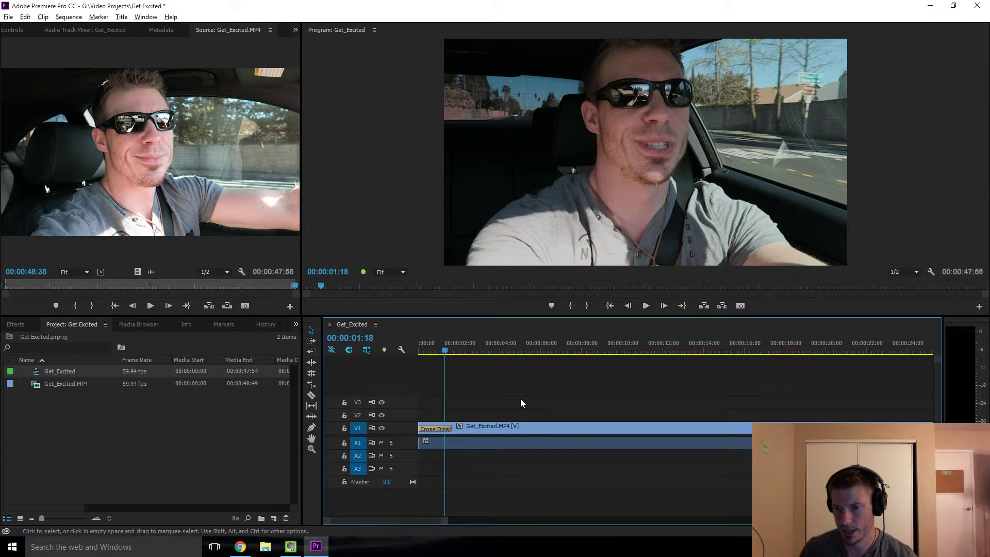
- Apply the Lumetri Color effect to the Get_Excited.MP4 clip and show the clip's effect controls
left_click(530, 426)
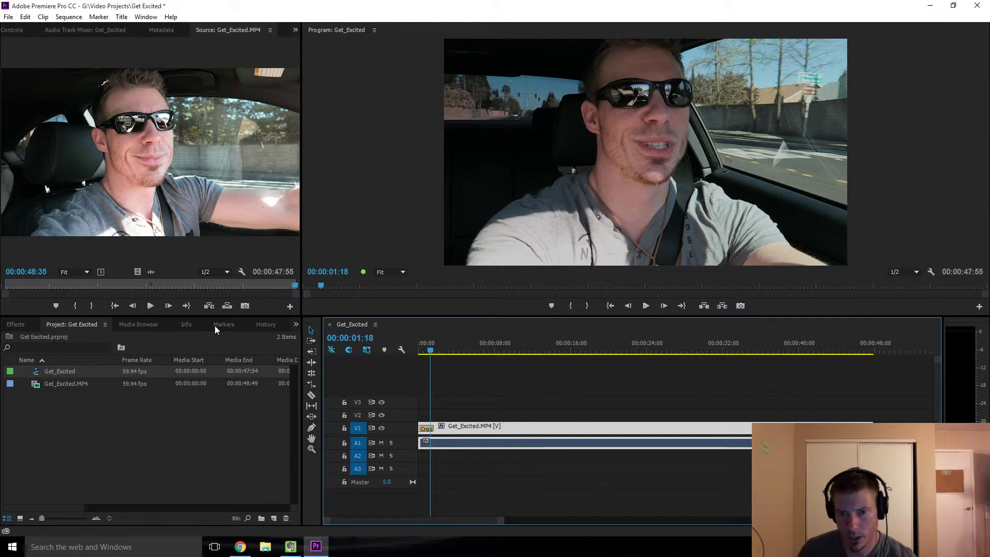
left_click(145, 326)
left_click(15, 324)
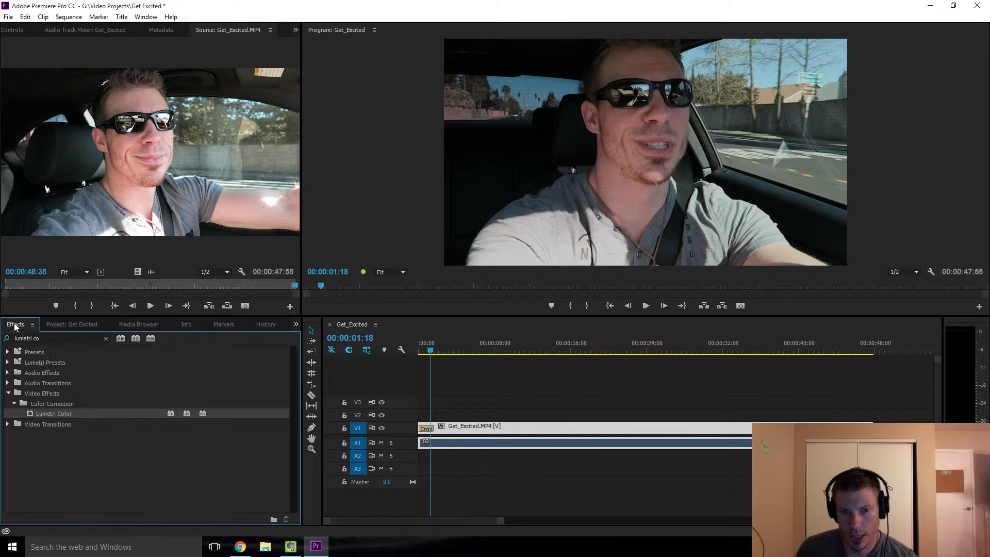
left_click(51, 337)
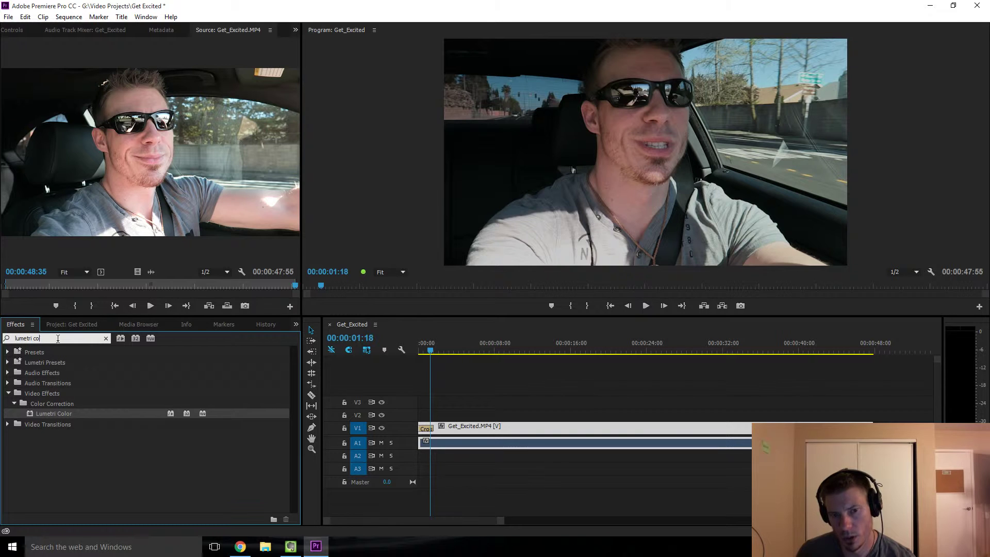
left_click(49, 414)
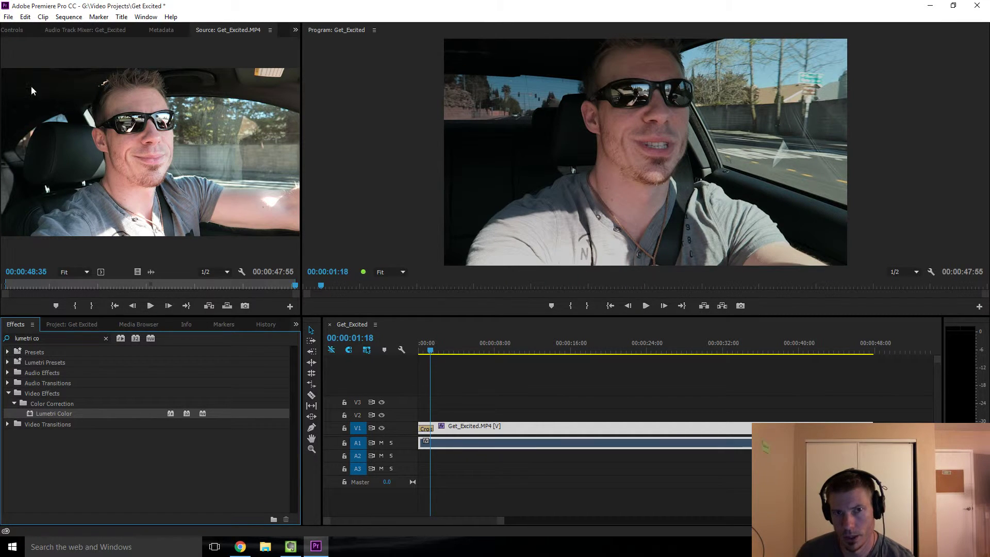
left_click(16, 30)
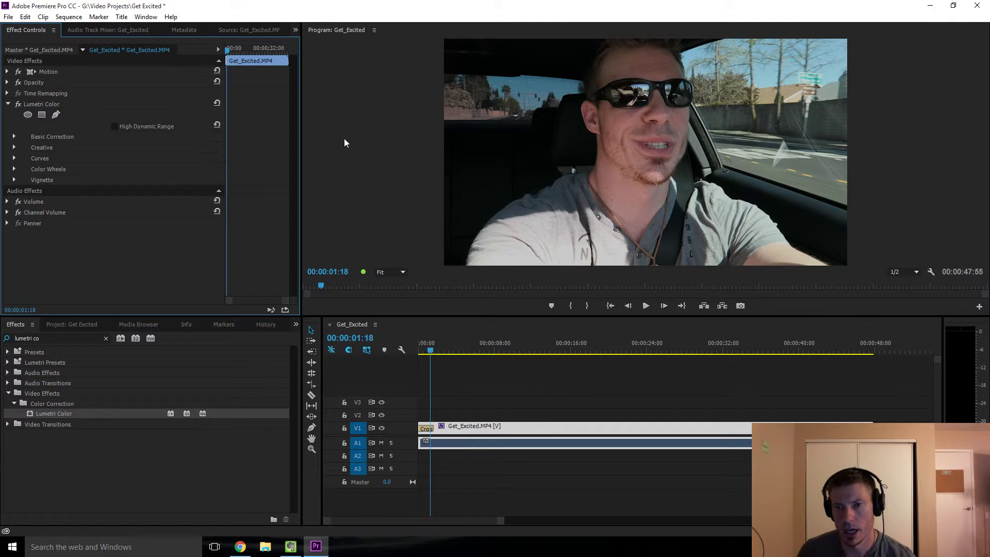
- Display the Lumetri Scopes beside the program view, keeping the RGB parade and the clip selected
left_click(146, 17)
left_click(214, 271)
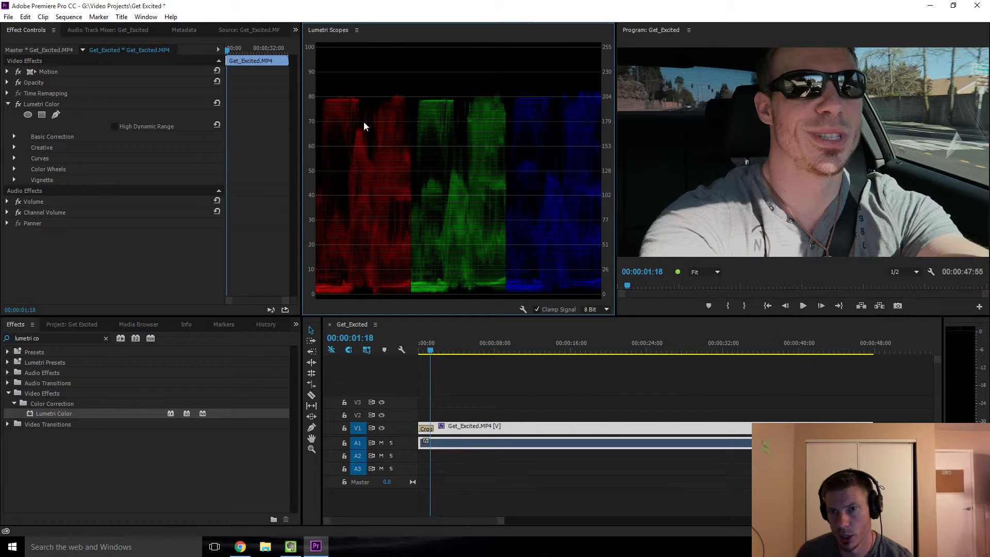
right_click(364, 123)
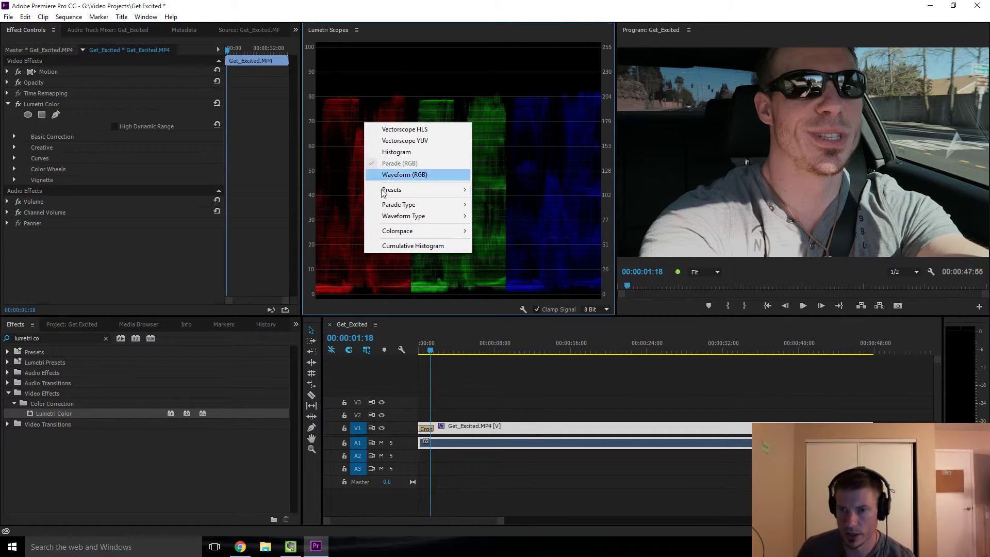
left_click(342, 235)
left_click(493, 430)
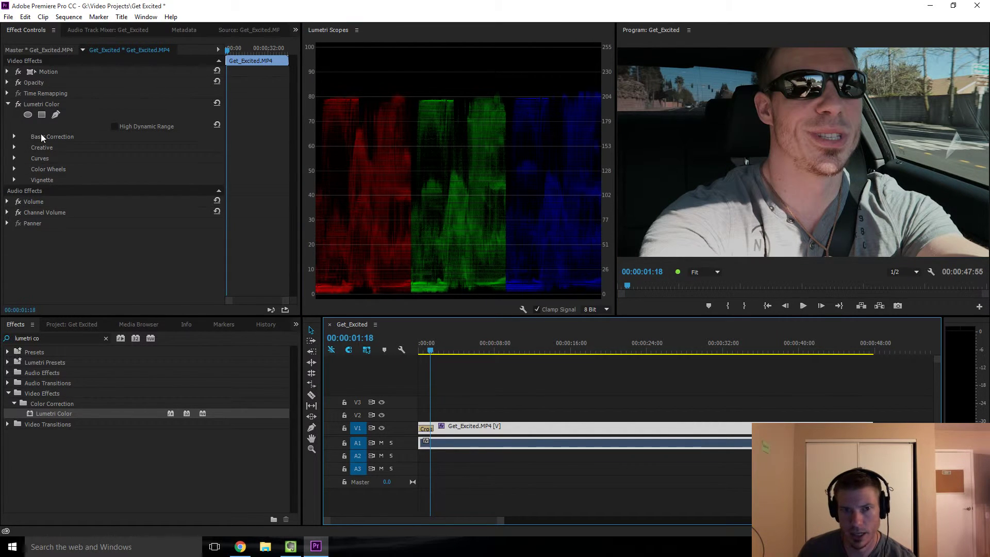
- Shape the Lumetri master RGB curve into a gentle S, raising an upper point and lowering a lower point
left_click(14, 164)
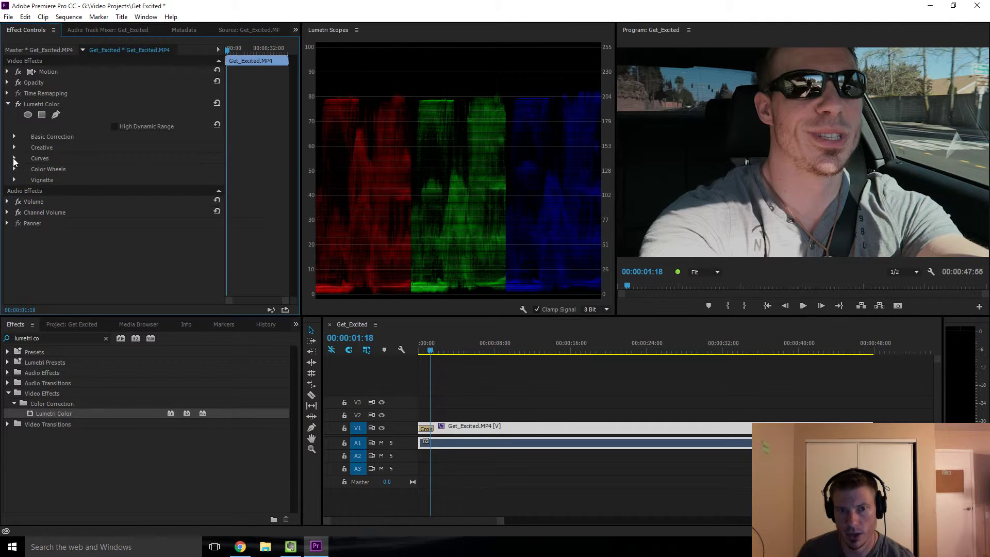
left_click(15, 158)
scroll(140, 256, "down", 4)
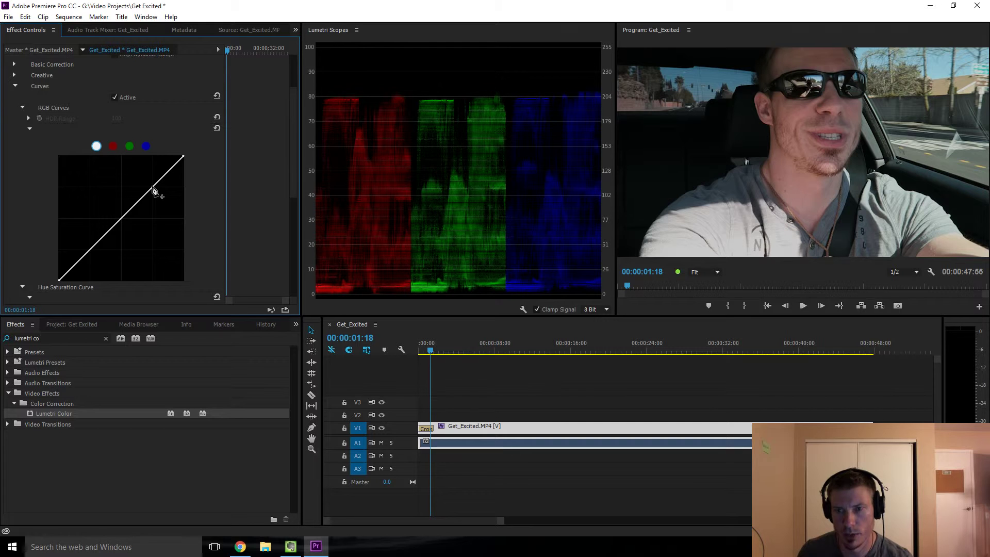
left_click(152, 184)
mouse_move(151, 184)
left_mouse_down()
mouse_move(165, 202)
mouse_move(147, 181)
left_mouse_up()
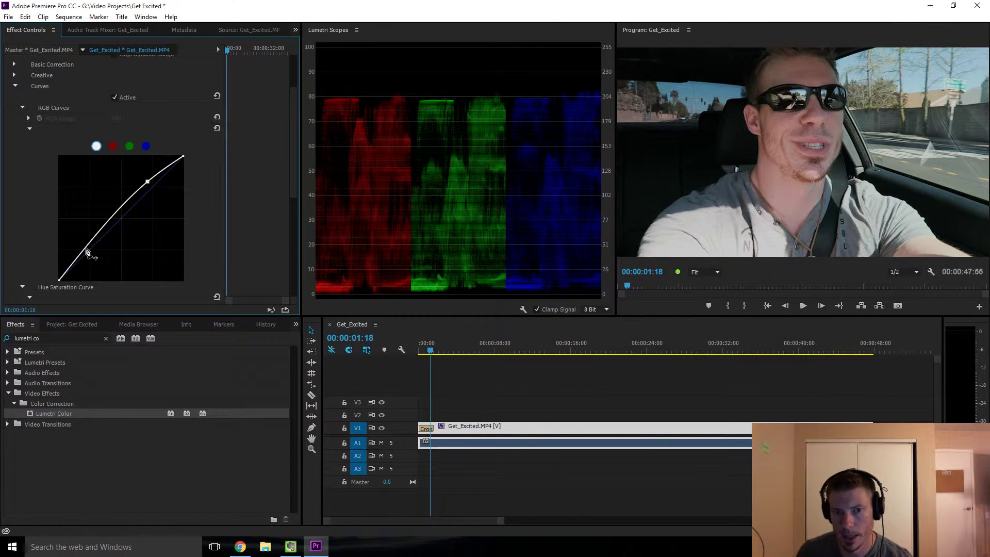
left_click_drag(87, 252, 93, 255)
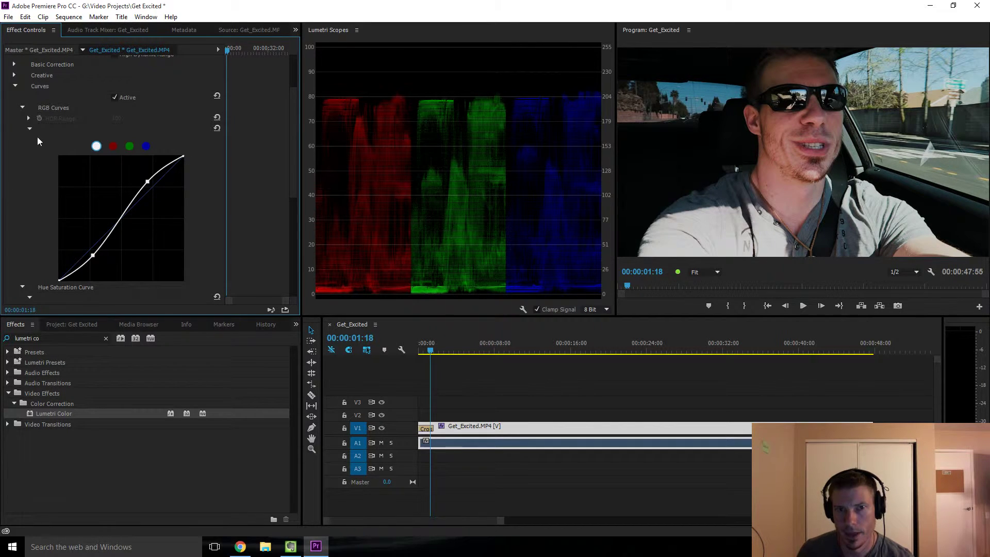
left_click(16, 87)
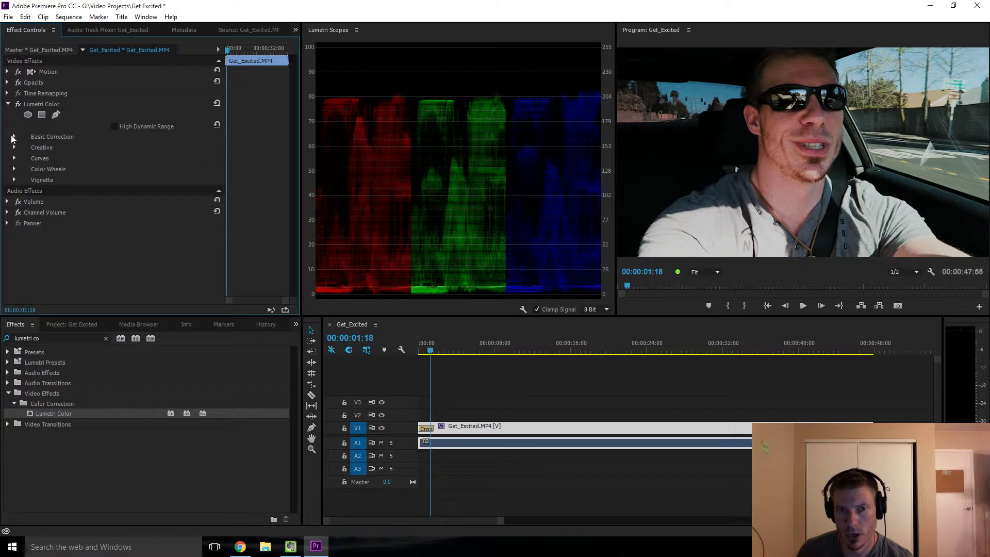
- Raise exposure to 0.3 in Lumetri Basic Correction and compare the frame with the effect off and on
left_click(13, 139)
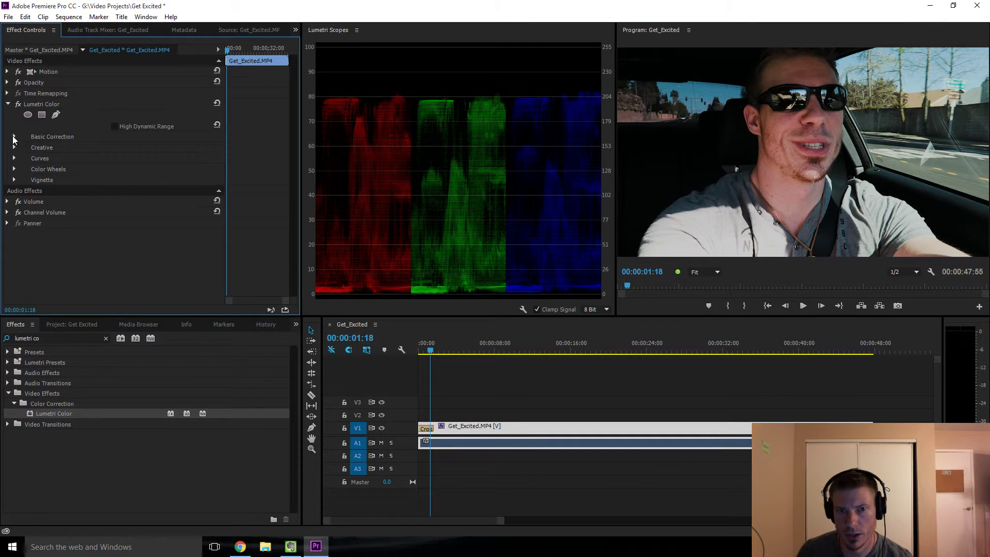
scroll(88, 192, "down", 2)
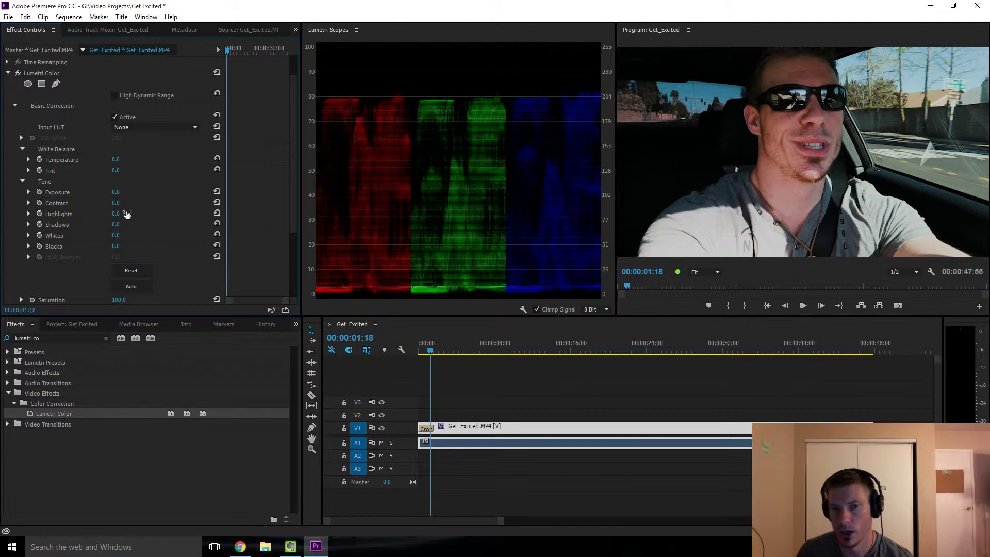
left_click(115, 192)
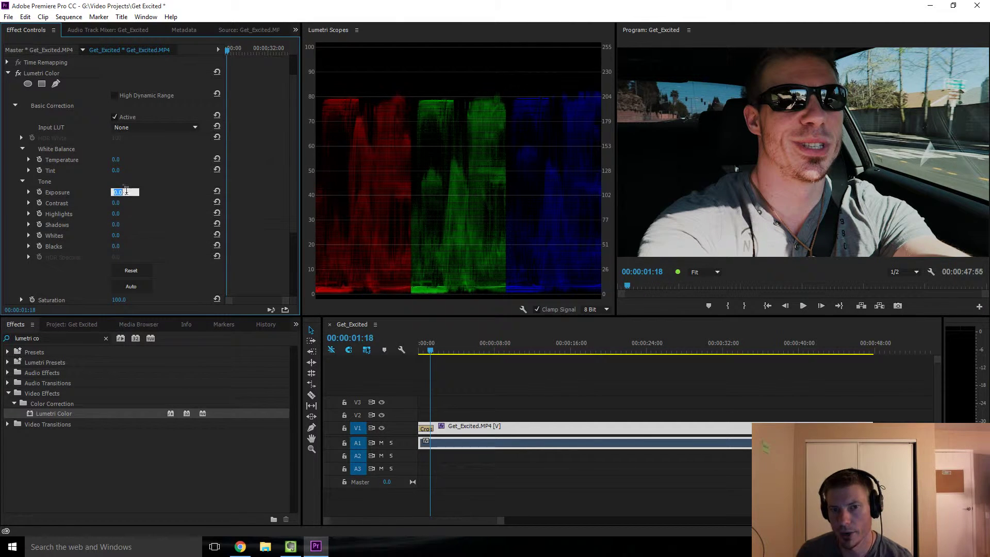
left_click(107, 196)
left_click_drag(114, 197, 114, 197)
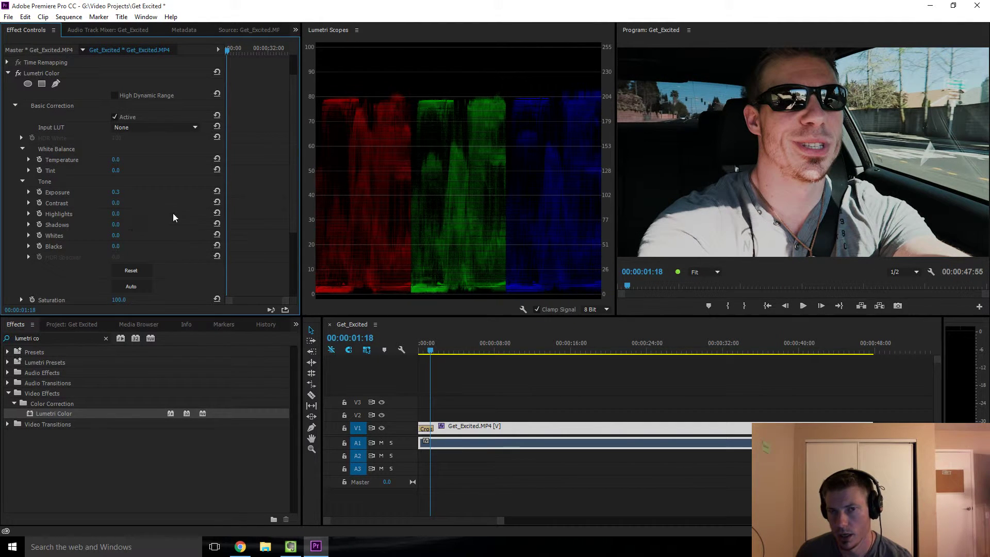
left_click(18, 73)
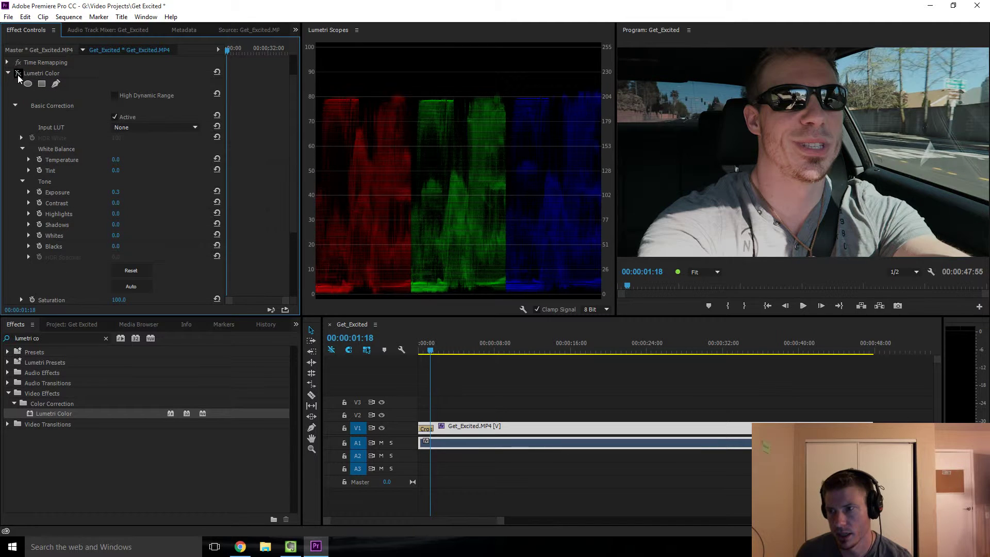
left_click(18, 74)
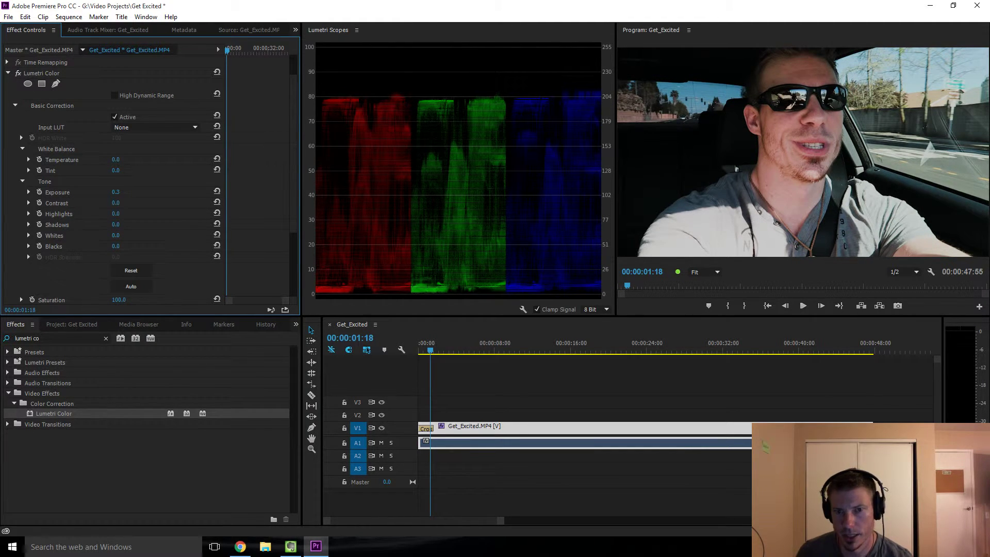
- Set contrast to -3.0 and blacks to 2.0, trying whites at 34.0 before resetting whites to 0.0
left_click_drag(123, 205, 117, 205)
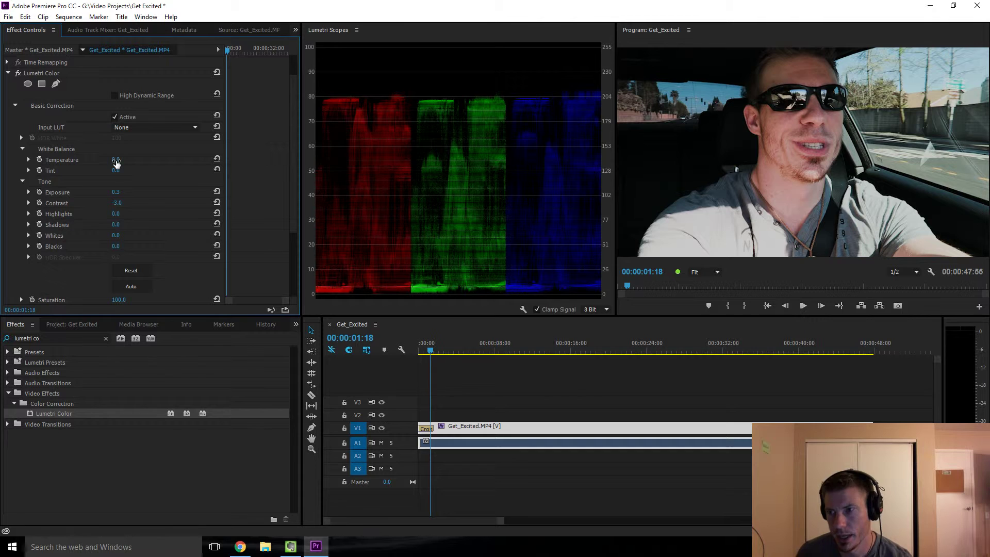
mouse_move(115, 246)
left_mouse_down()
mouse_move(132, 246)
mouse_move(96, 235)
mouse_move(142, 235)
mouse_move(126, 235)
left_mouse_up()
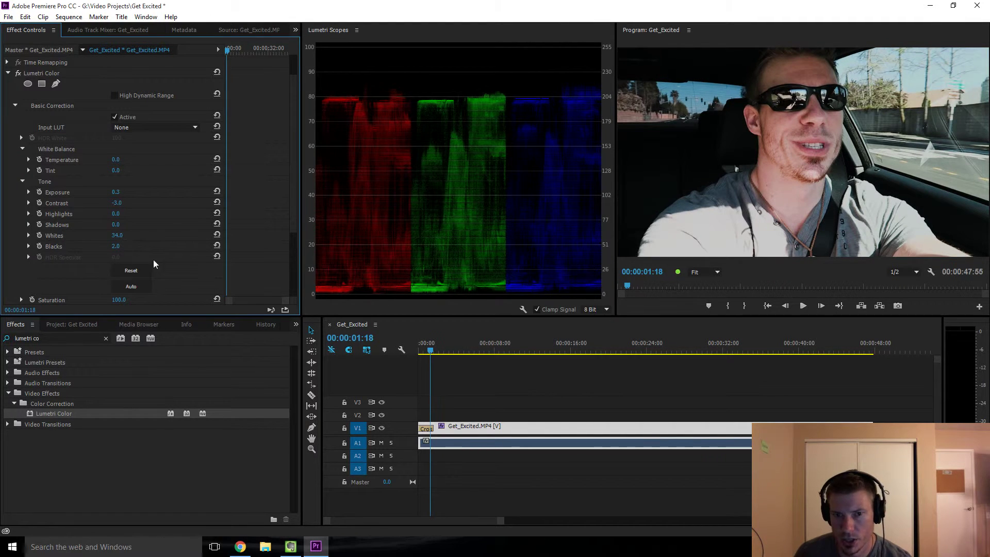
left_click(217, 234)
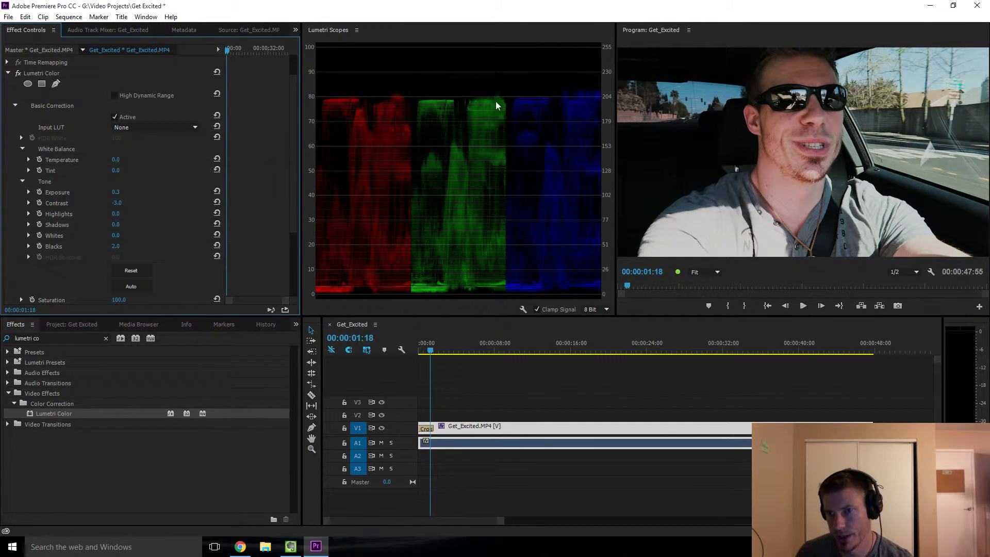
- Raise the Lumetri exposure to 0.5 at 00:00:09:20 and compare that frame with the effect off and on
left_click(626, 286)
left_click_drag(626, 286, 642, 285)
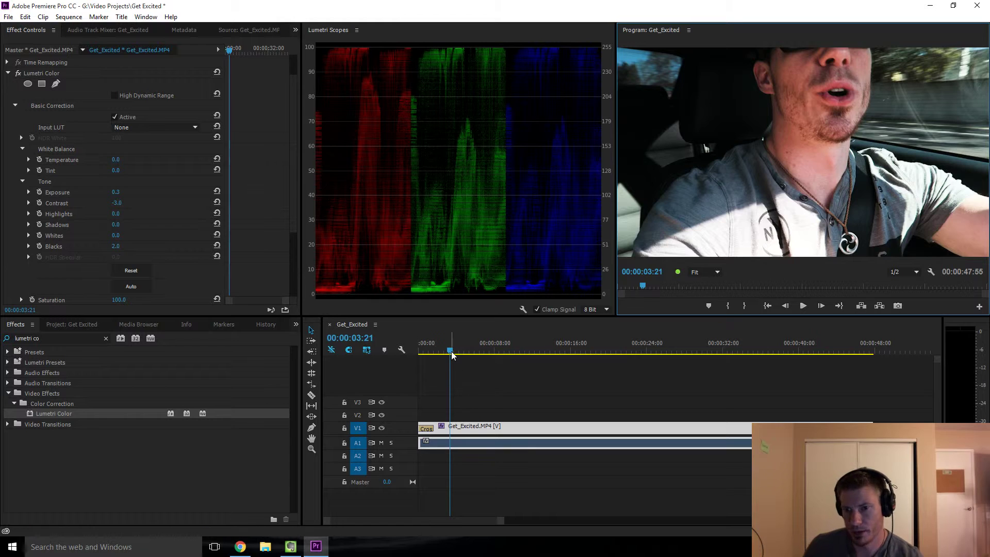
left_click_drag(451, 352, 432, 359)
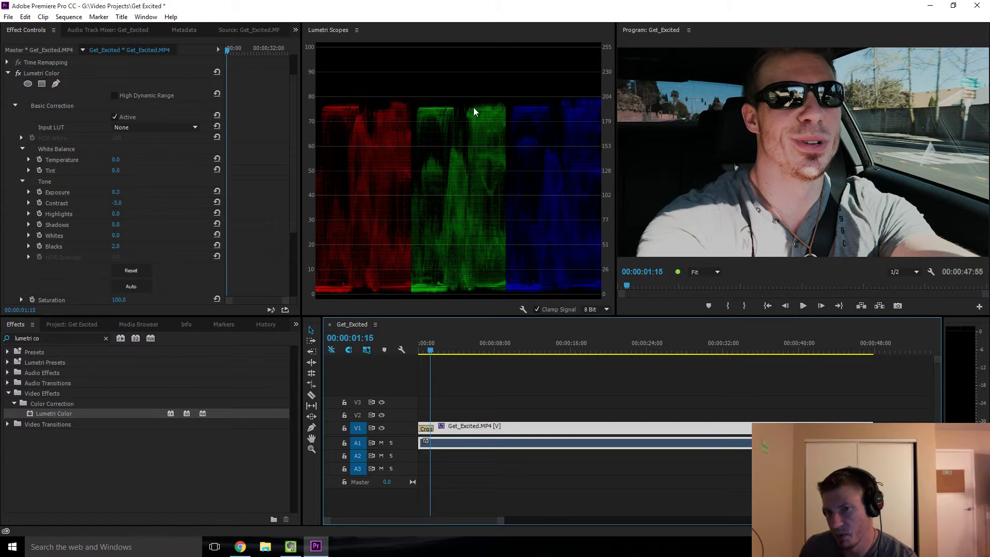
left_click(507, 350)
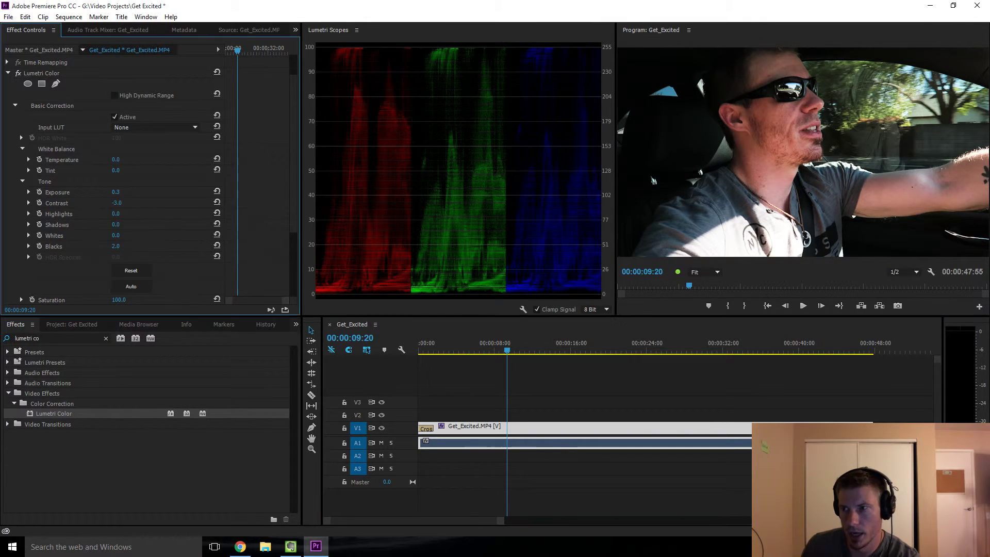
left_click_drag(118, 194, 124, 194)
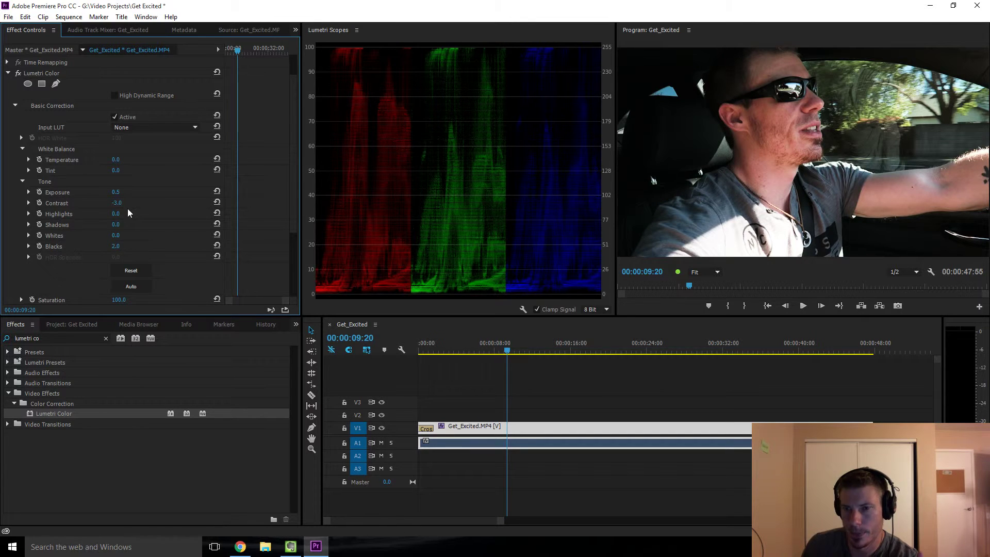
left_click(18, 74)
left_click(18, 73)
left_click(18, 74)
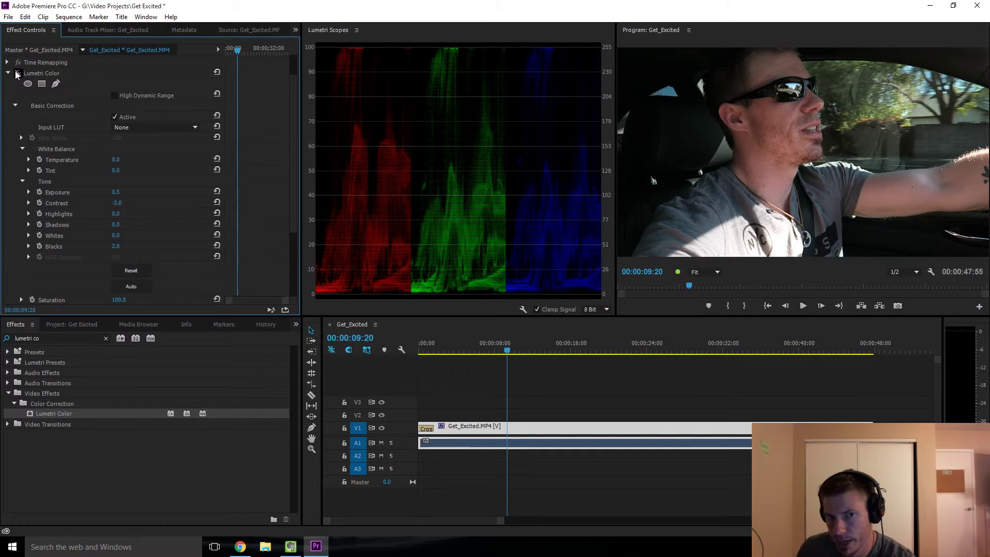
left_click(18, 73)
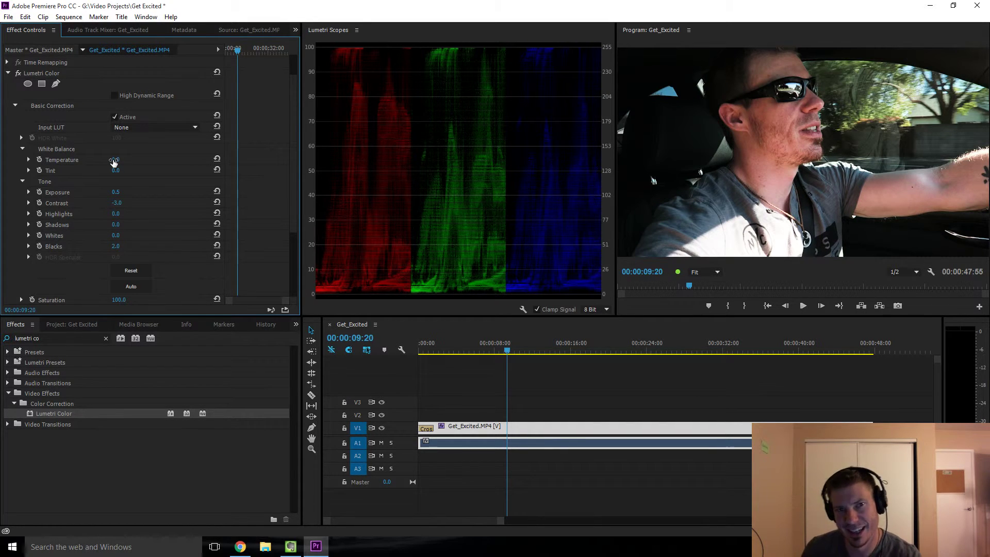
- Warm the clip's temperature to 20.0 and set contrast to 5.0 and exposure to 0.9
left_click_drag(114, 161, 126, 171)
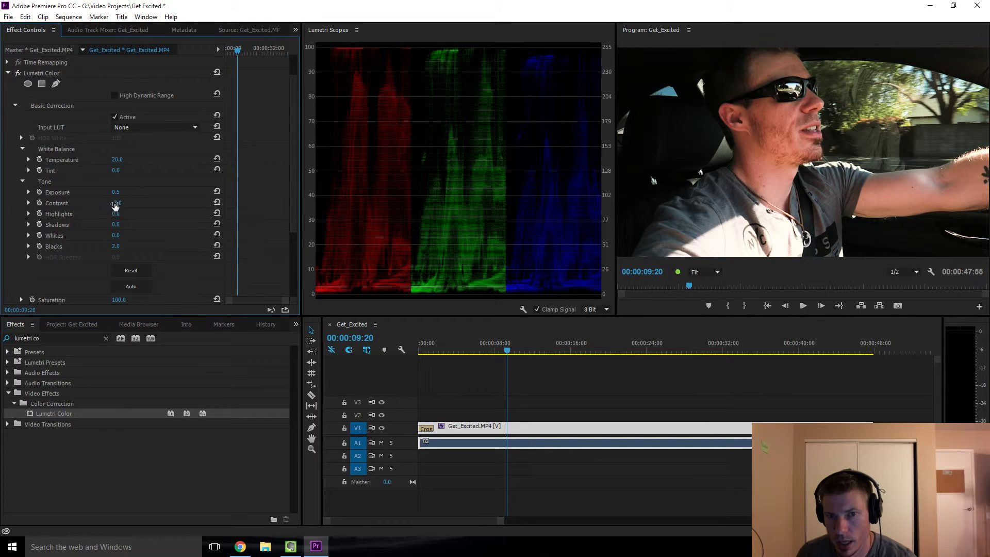
left_click_drag(116, 204, 120, 205)
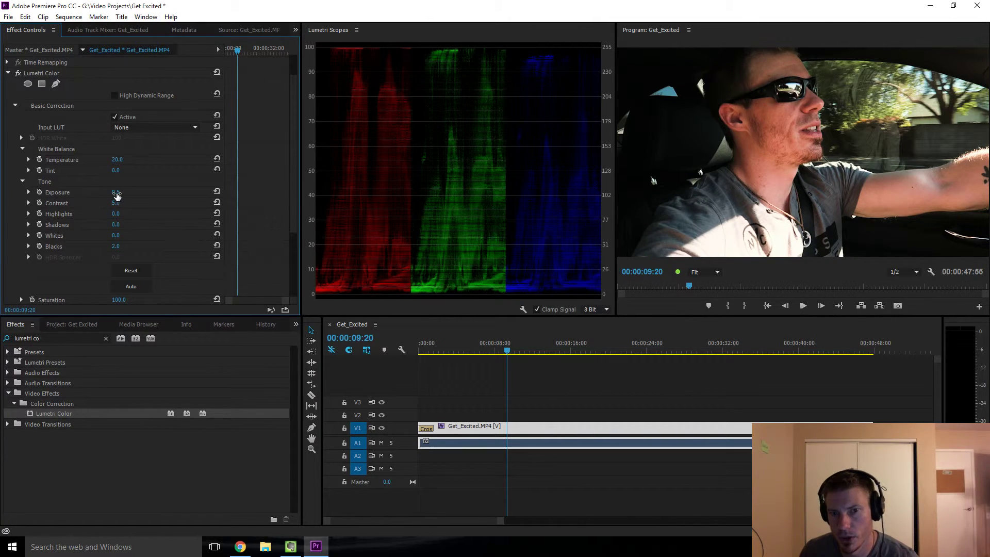
left_click_drag(117, 194, 123, 193)
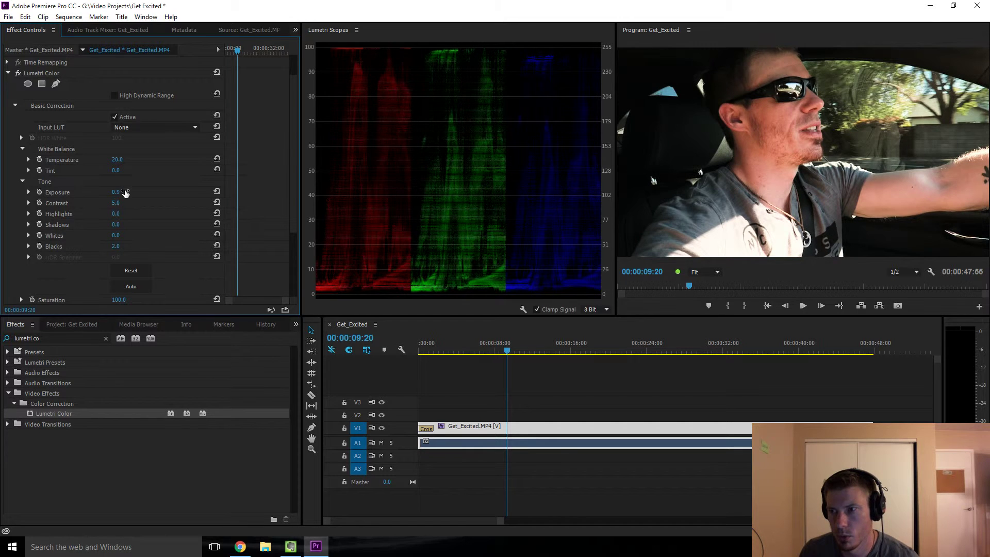
- Check the correction farther along the clip and reduce exposure to 0.5 at 00:00:15:29
left_click(746, 289)
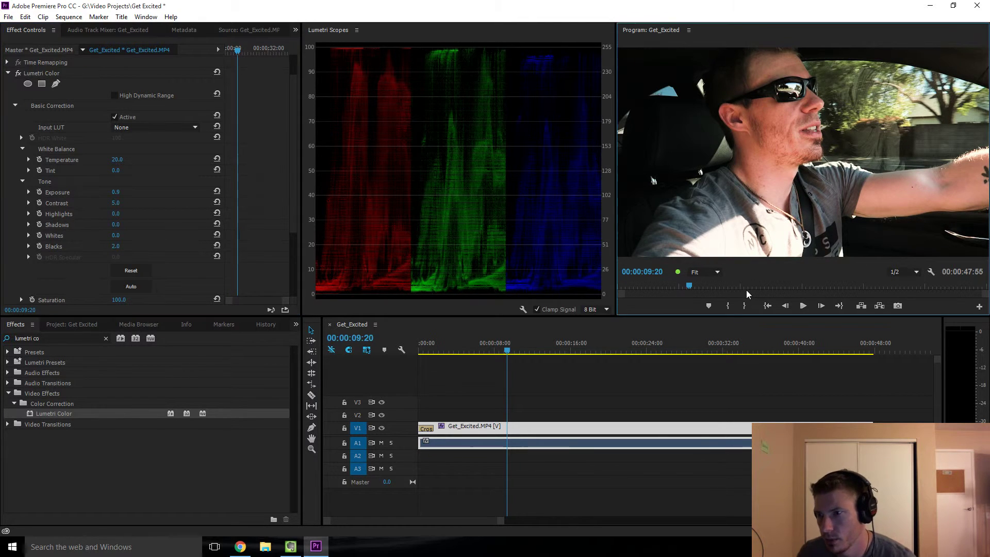
mouse_move(691, 286)
left_mouse_down()
mouse_move(714, 288)
mouse_move(700, 292)
left_mouse_up()
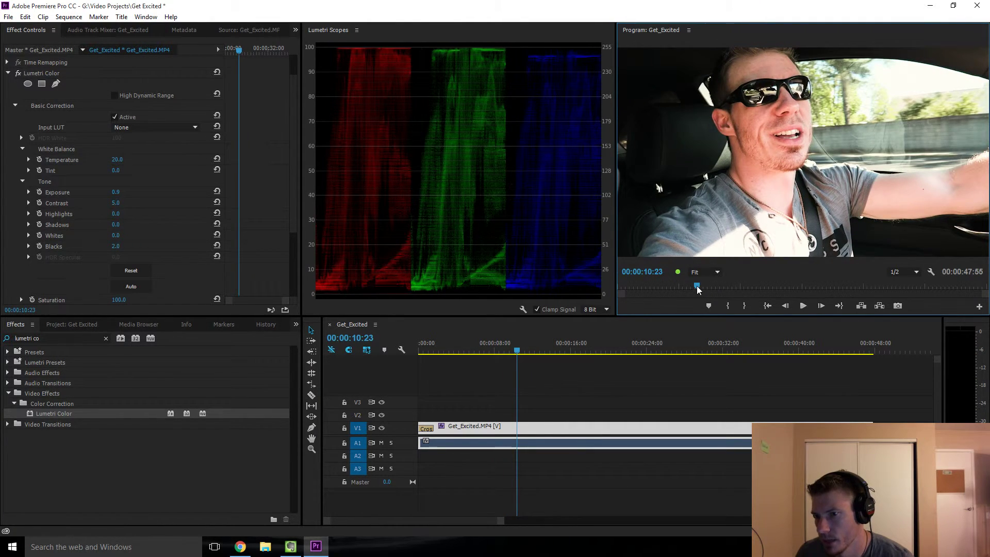
left_click_drag(701, 292, 736, 289)
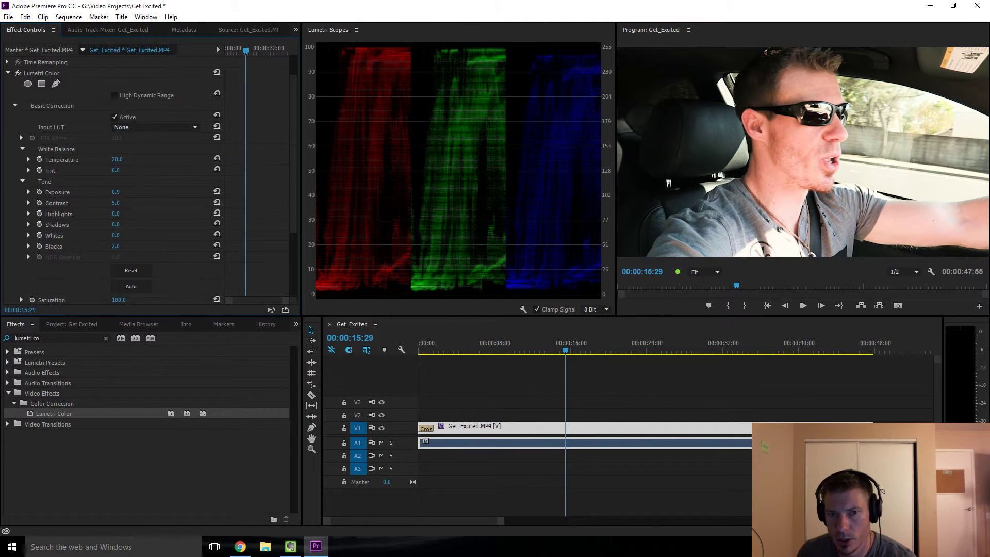
left_click_drag(117, 196, 123, 193)
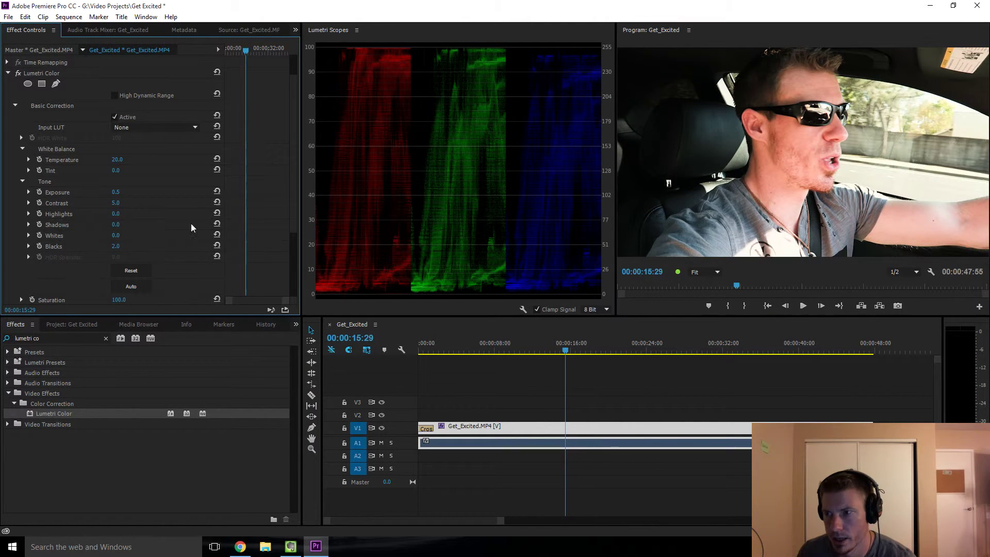
- Set the temperature to 28.0 at 00:00:24:08 and compare the frame with Lumetri Color off and on
left_click_drag(740, 287, 802, 294)
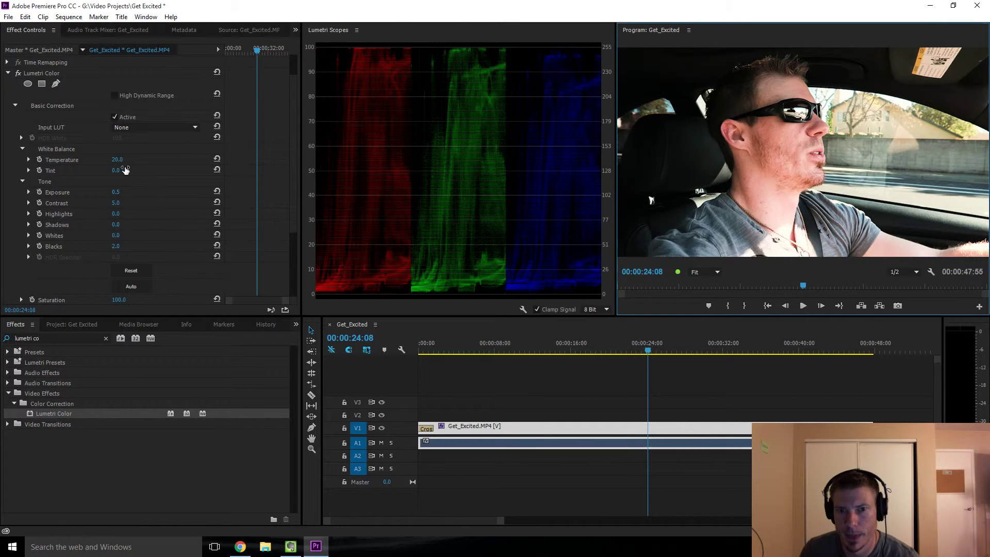
left_click(121, 166)
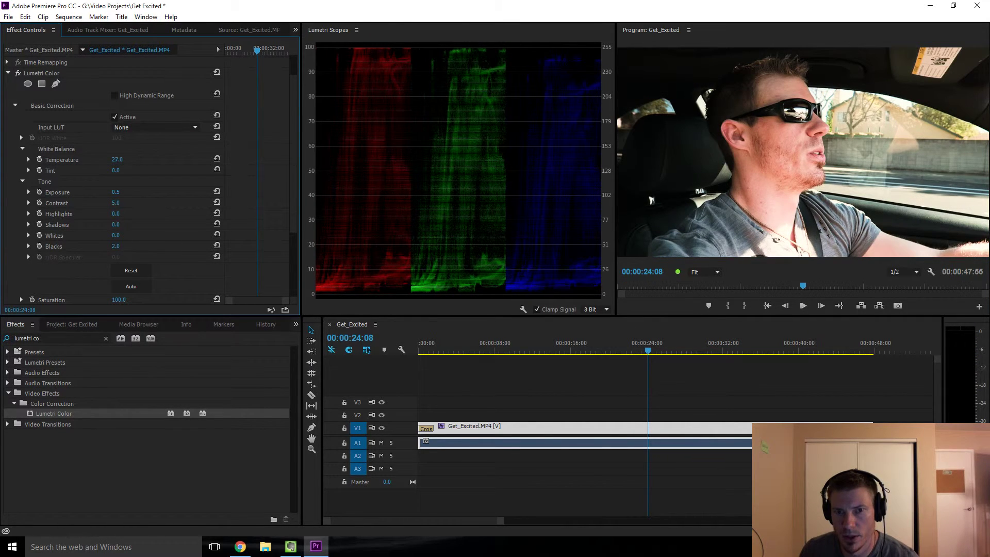
left_click_drag(117, 159, 133, 161)
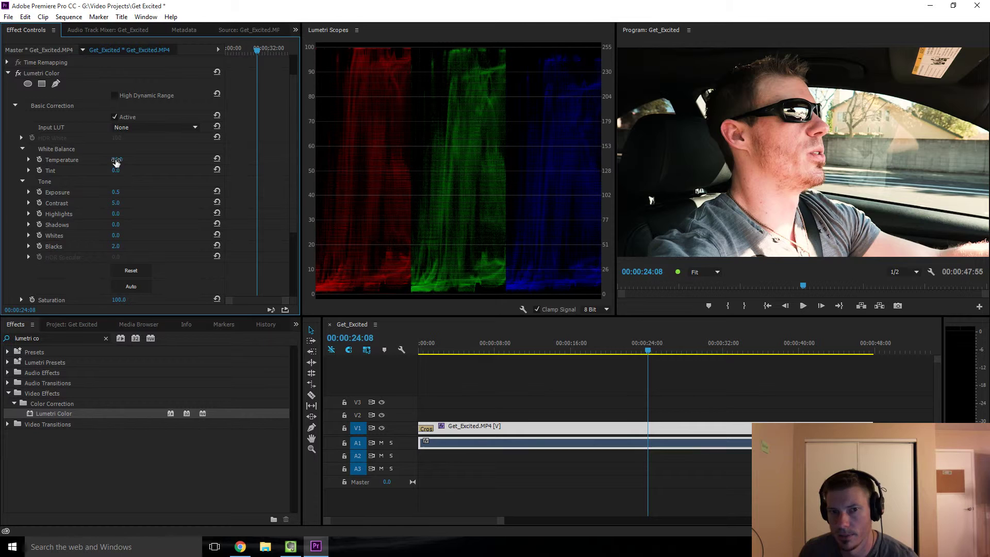
left_click_drag(121, 160, 125, 160)
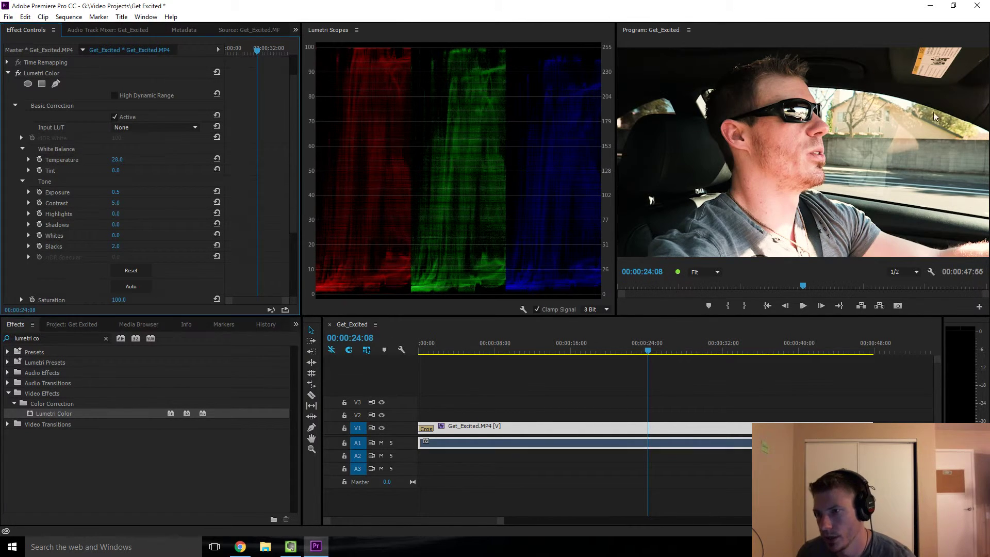
left_click(18, 73)
left_click(18, 74)
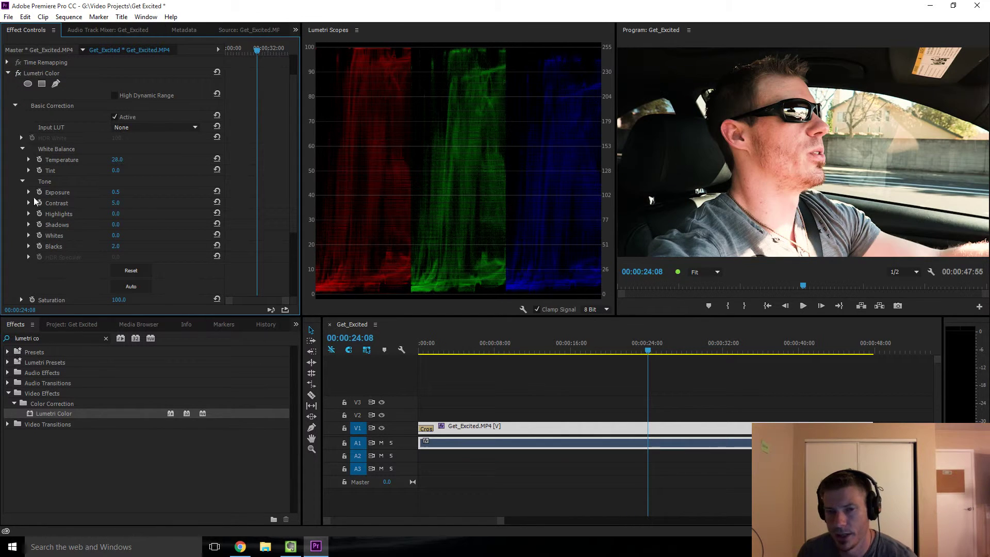
- Look over the Lumetri Color Wheels for shadows, midtones and highlights, then collapse the section
scroll(27, 210, "down", 5)
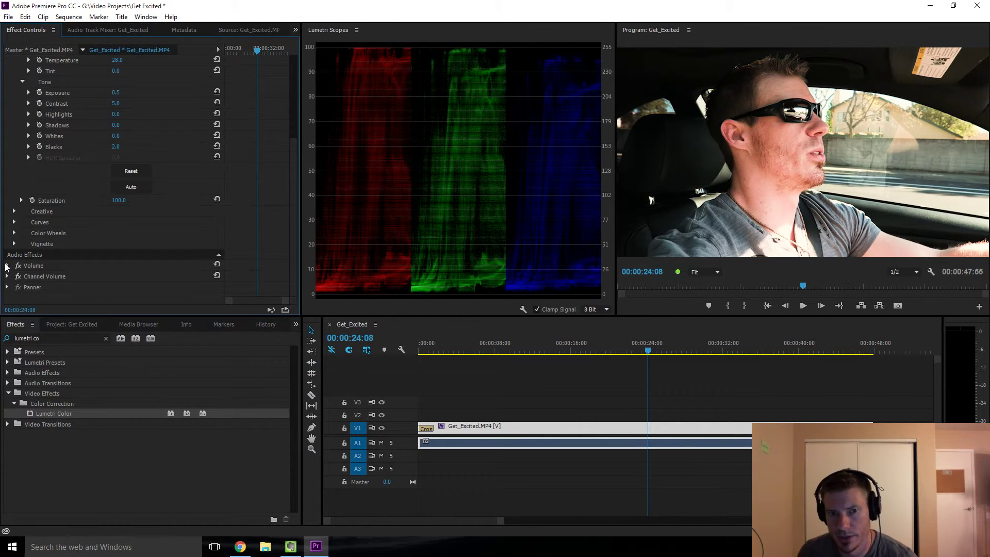
left_click(15, 233)
scroll(80, 230, "down", 7)
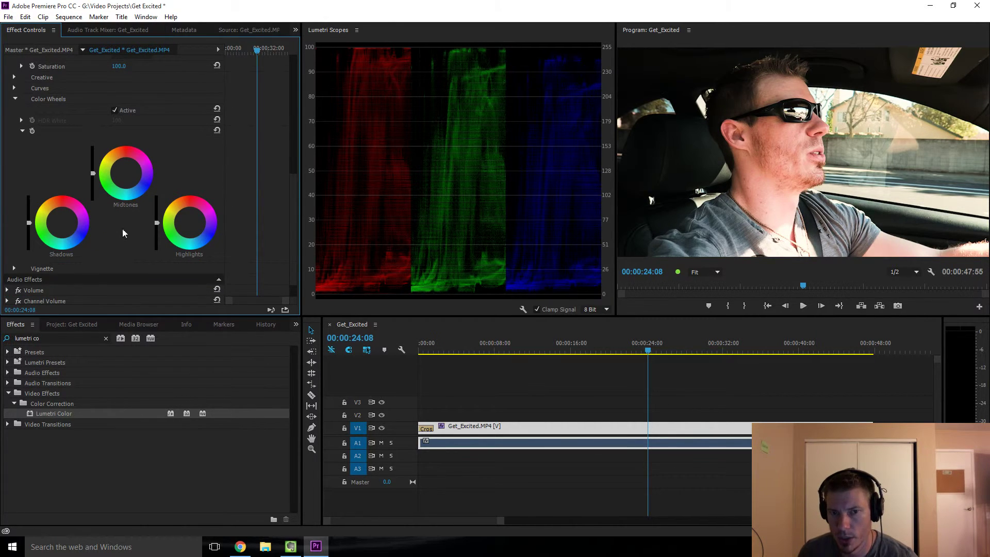
scroll(182, 199, "down", 1)
scroll(51, 194, "up", 4)
scroll(52, 206, "up", 3)
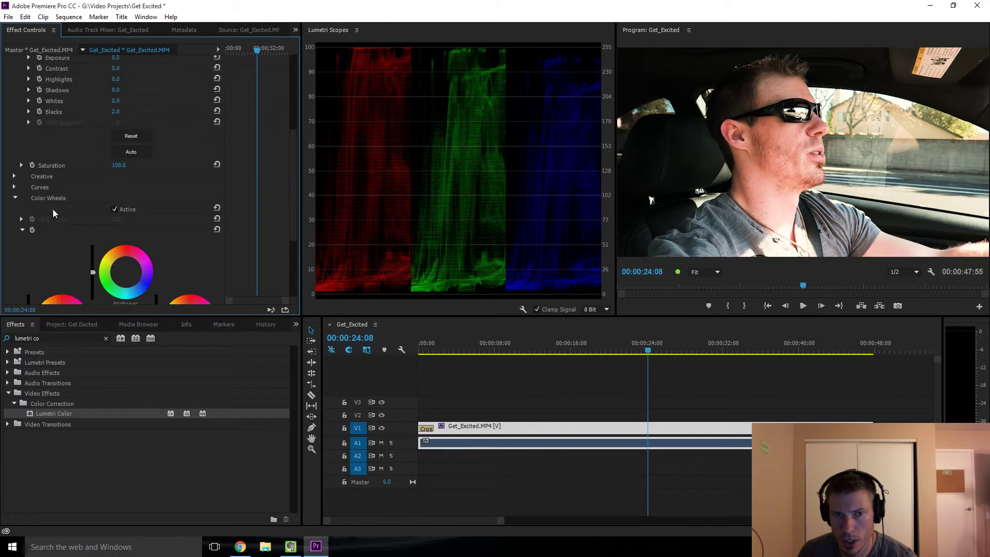
left_click(15, 209)
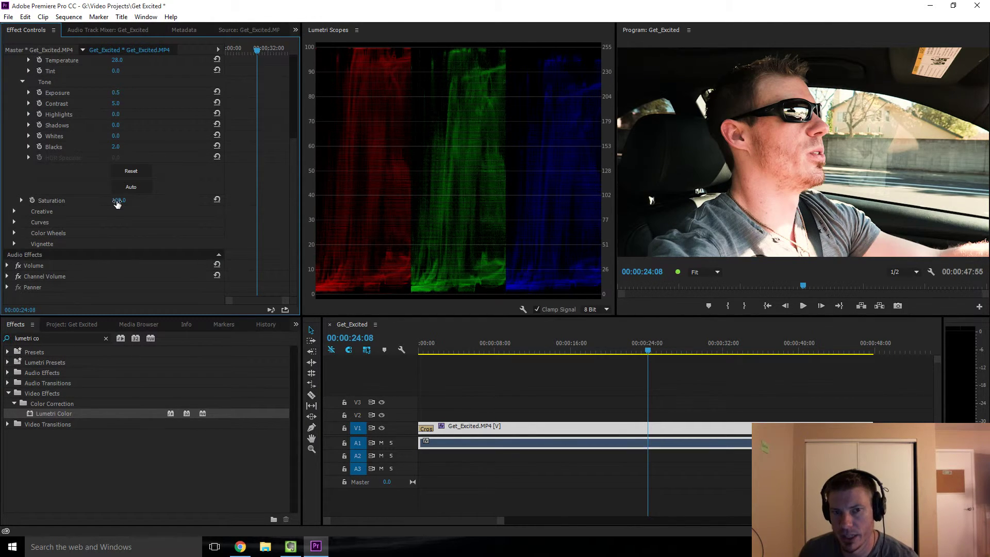
- Increase the clip's saturation to 120.0 in Lumetri Basic Correction, resetting it once after trying 112.0
left_click_drag(117, 203, 125, 206)
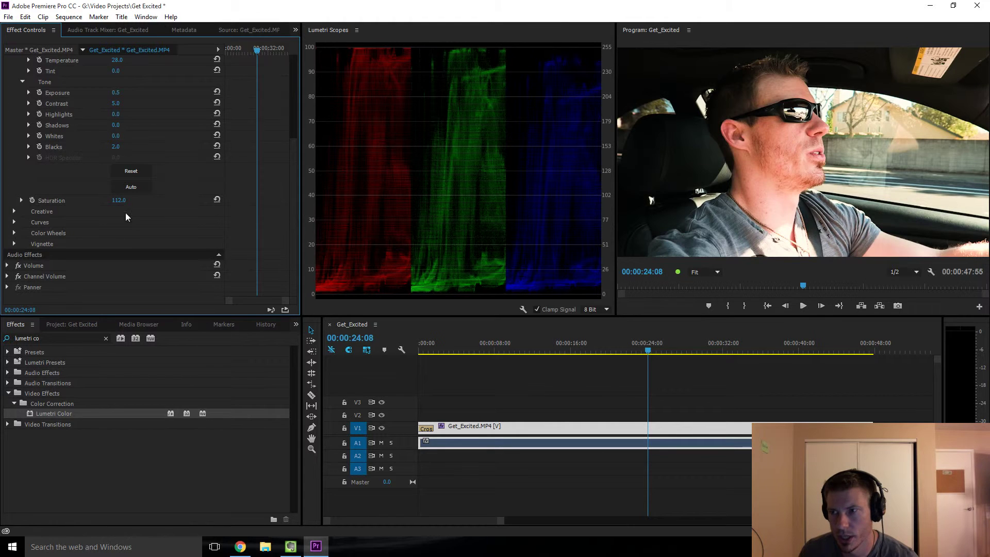
left_click(217, 199)
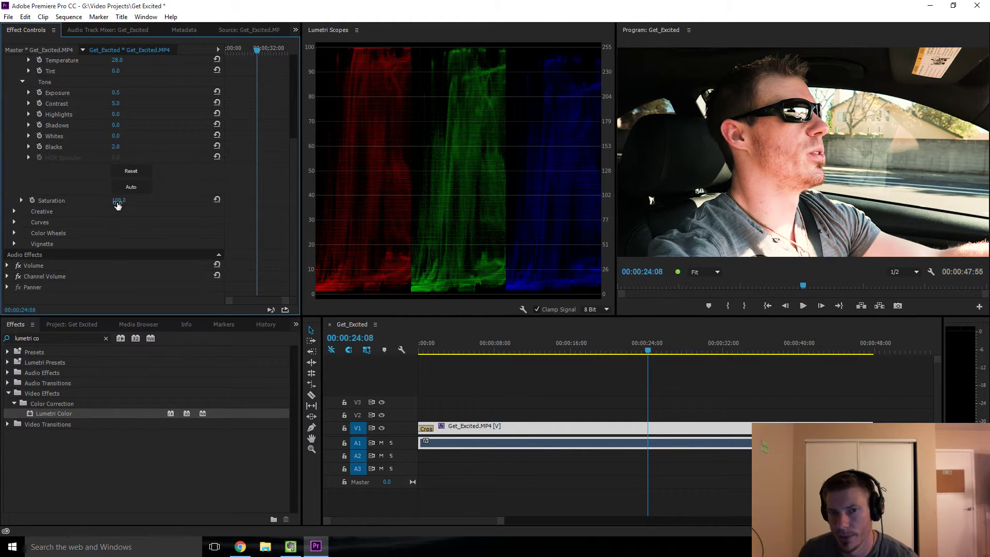
left_click_drag(116, 202, 130, 204)
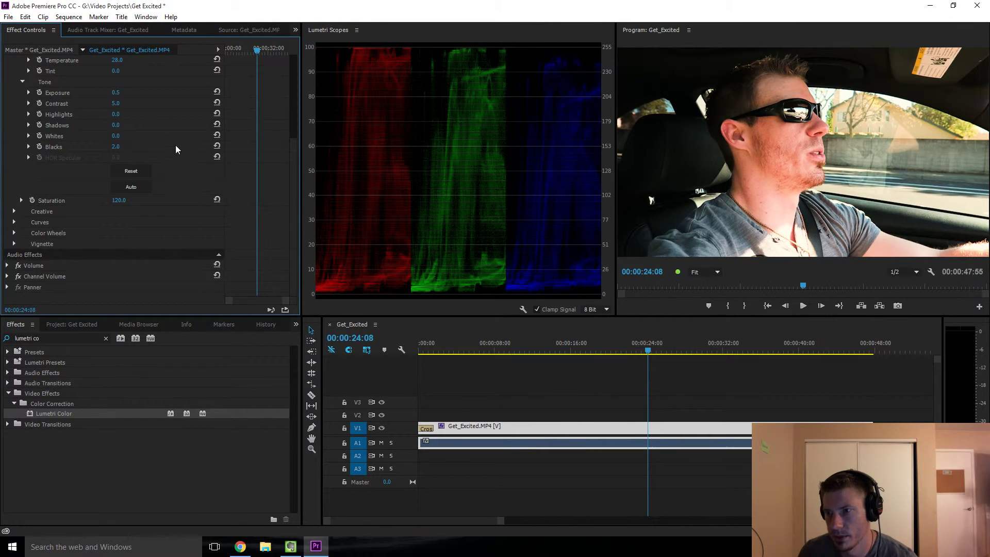
- Compare the graded frame with Lumetri Color off and on, leave the effect enabled, and save the project
scroll(131, 172, "up", 5)
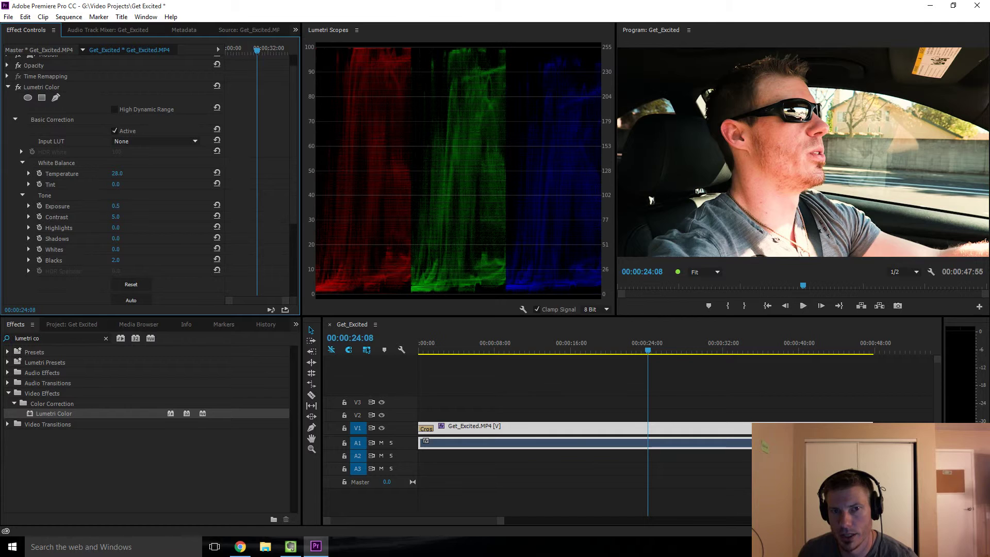
left_click(19, 89)
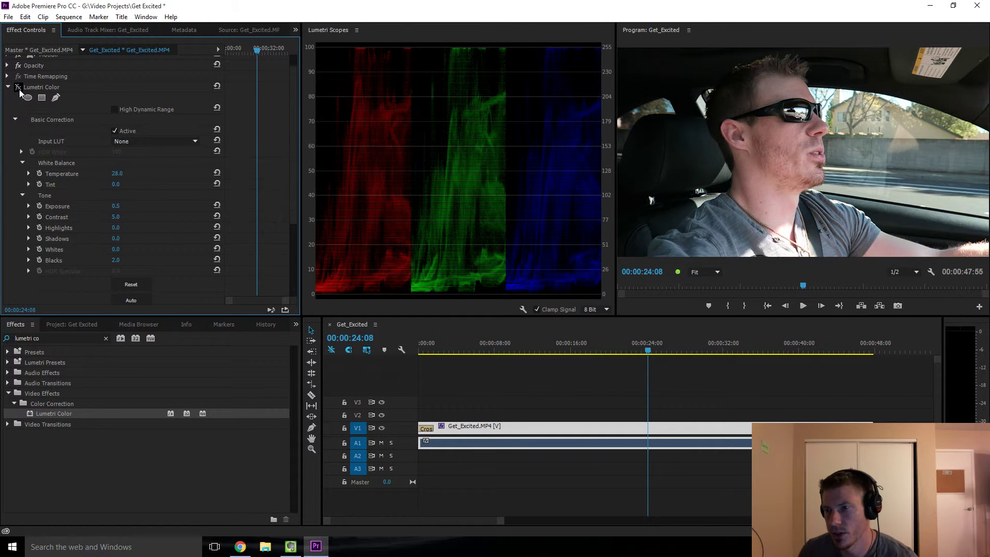
left_click(19, 88)
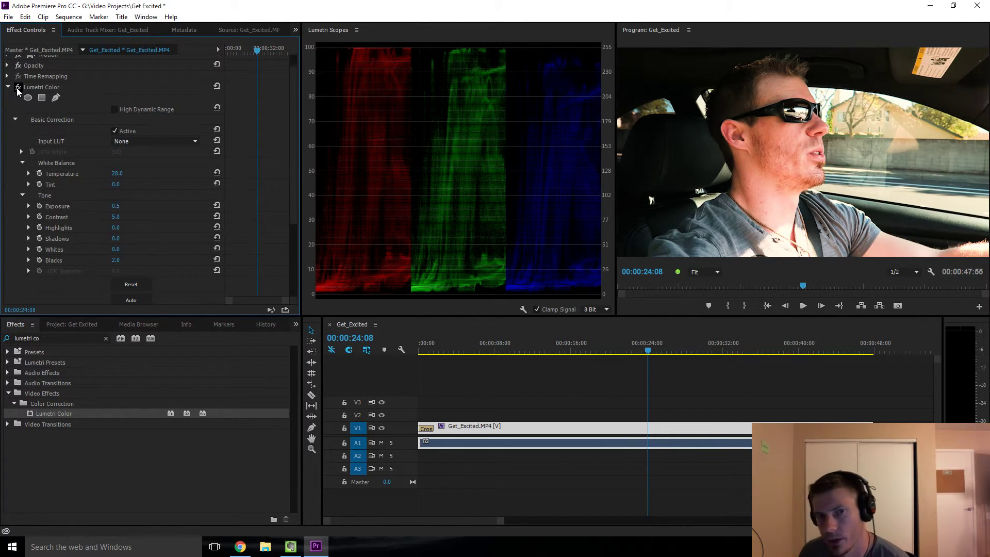
key("ctrl+s")
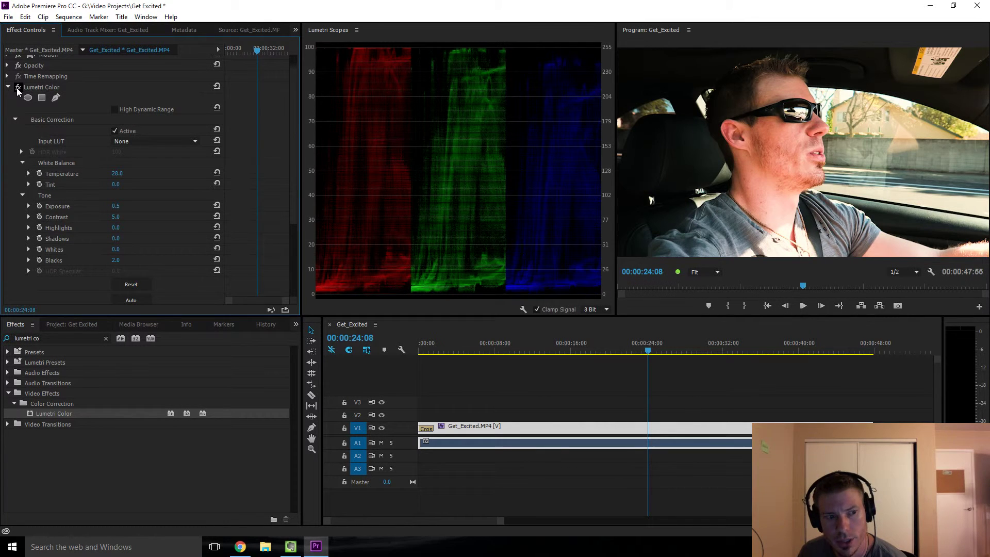